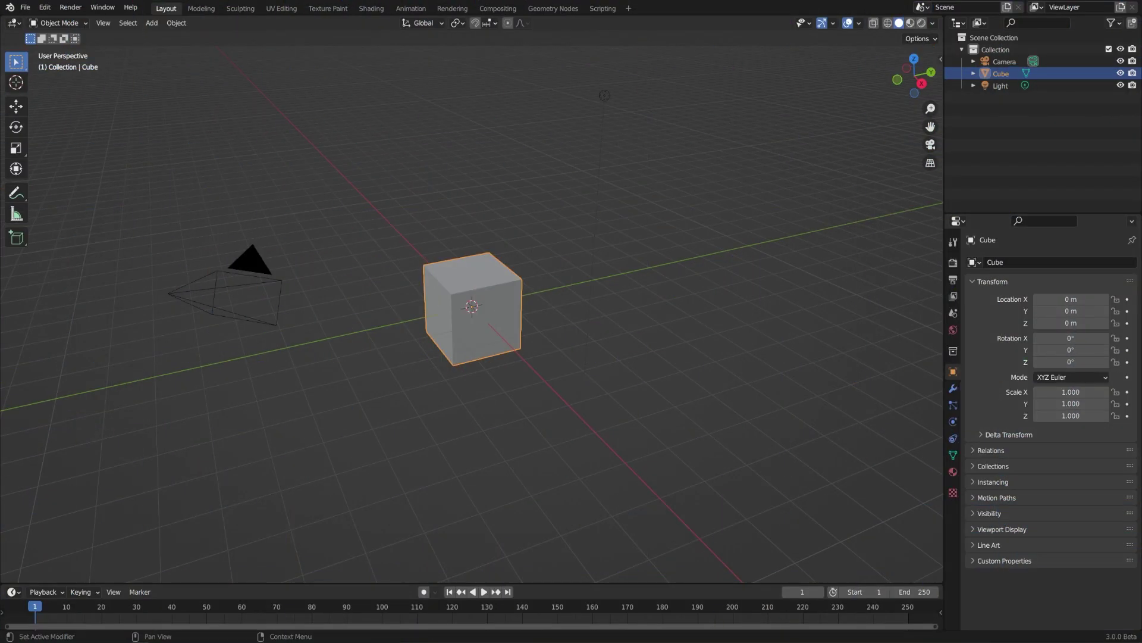
# Enter Edit Mode on the default cube and widen the tool shelf until the tool names show
pyautogui.click(472, 313)
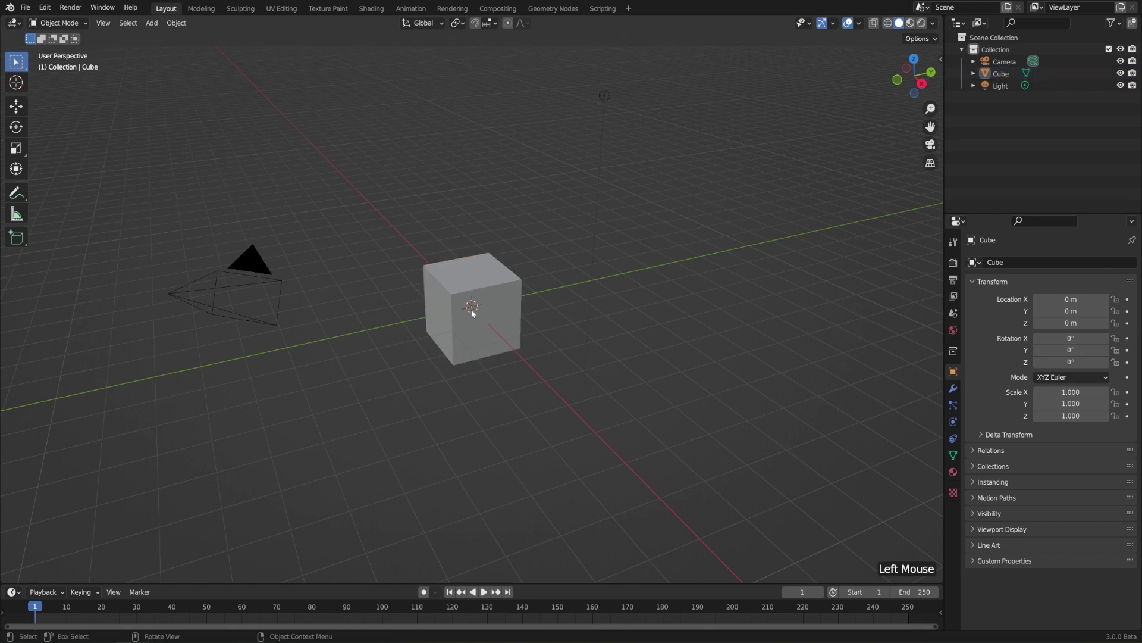
pyautogui.click(471, 314)
pyautogui.press('Tab')
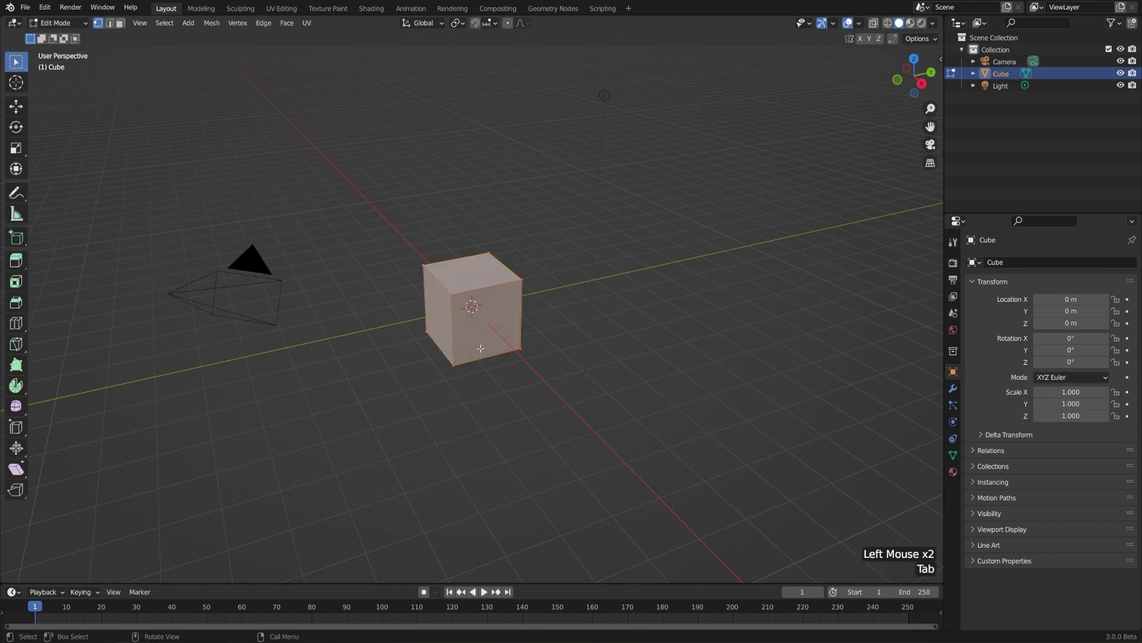
pyautogui.scroll(3, 499, 347)
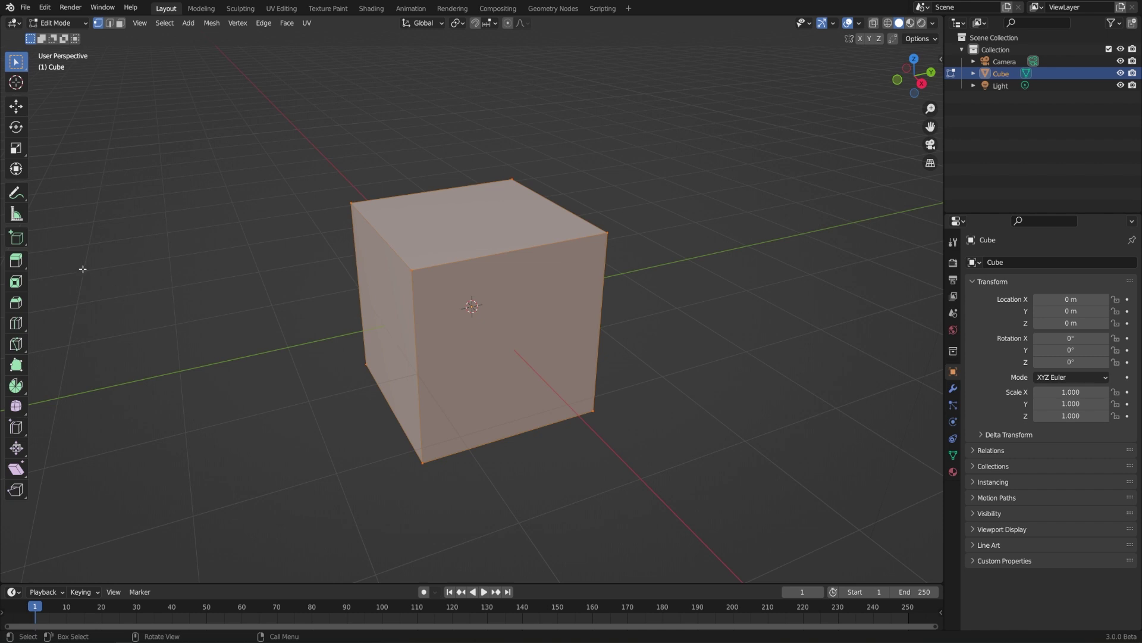
pyautogui.click(27, 260)
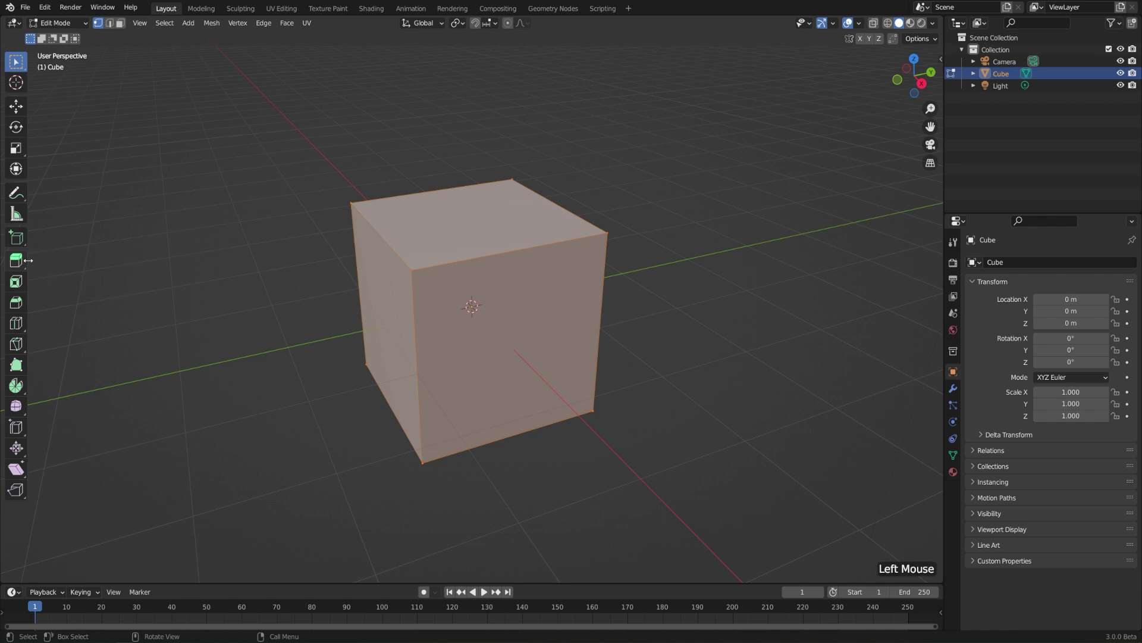
pyautogui.moveTo(28, 260); pyautogui.dragTo(98, 260)
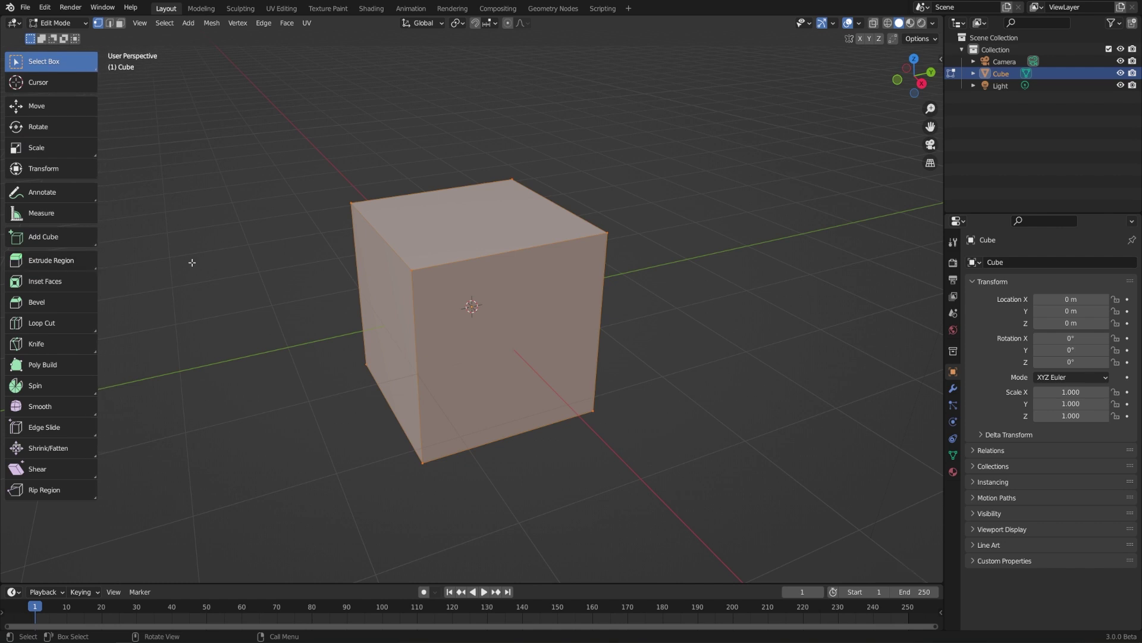
# Try extruding one top corner vertex of the cube outward twice with Extrude Region, and undo both extrusions
pyautogui.click(60, 262)
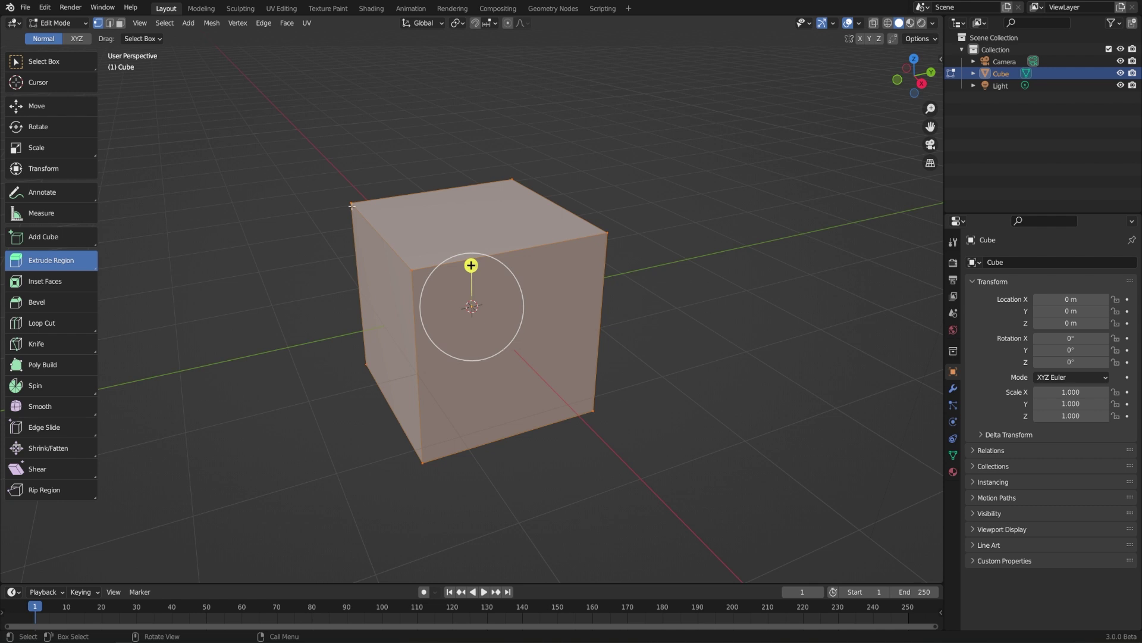
pyautogui.click(353, 205)
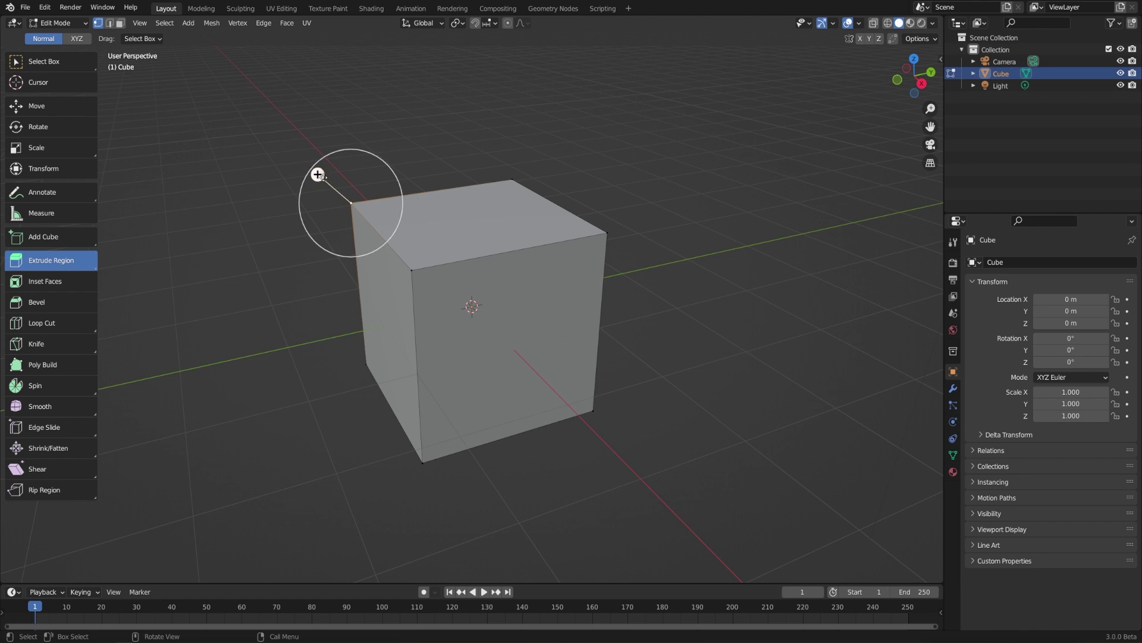
pyautogui.moveTo(318, 174); pyautogui.dragTo(236, 109)
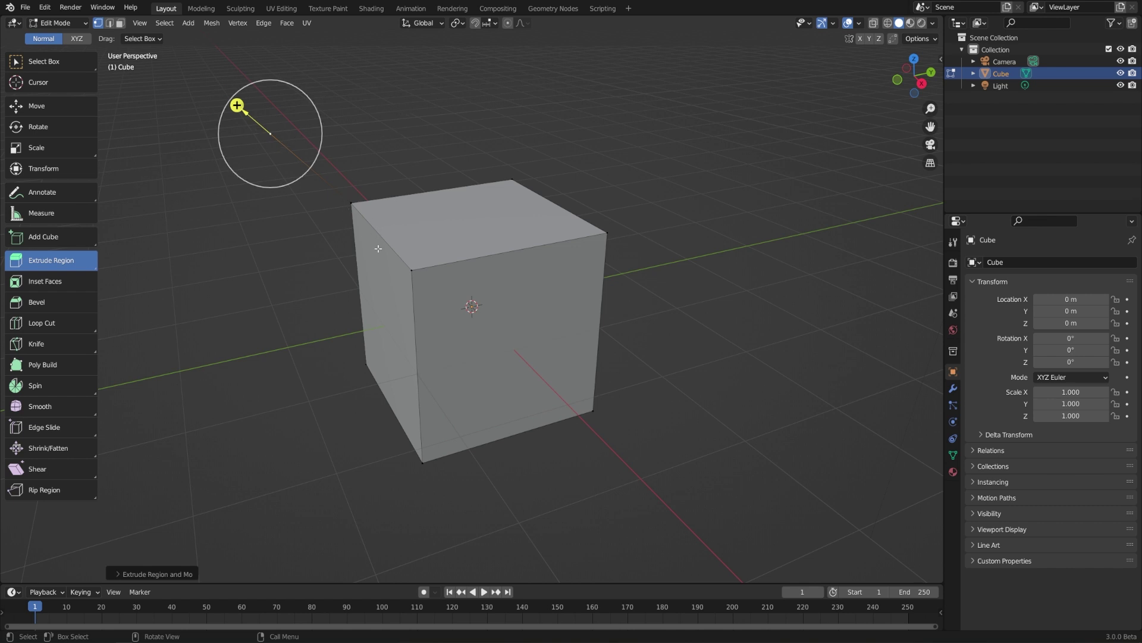
pyautogui.moveTo(496, 215); pyautogui.dragTo(530, 250, button='middle')
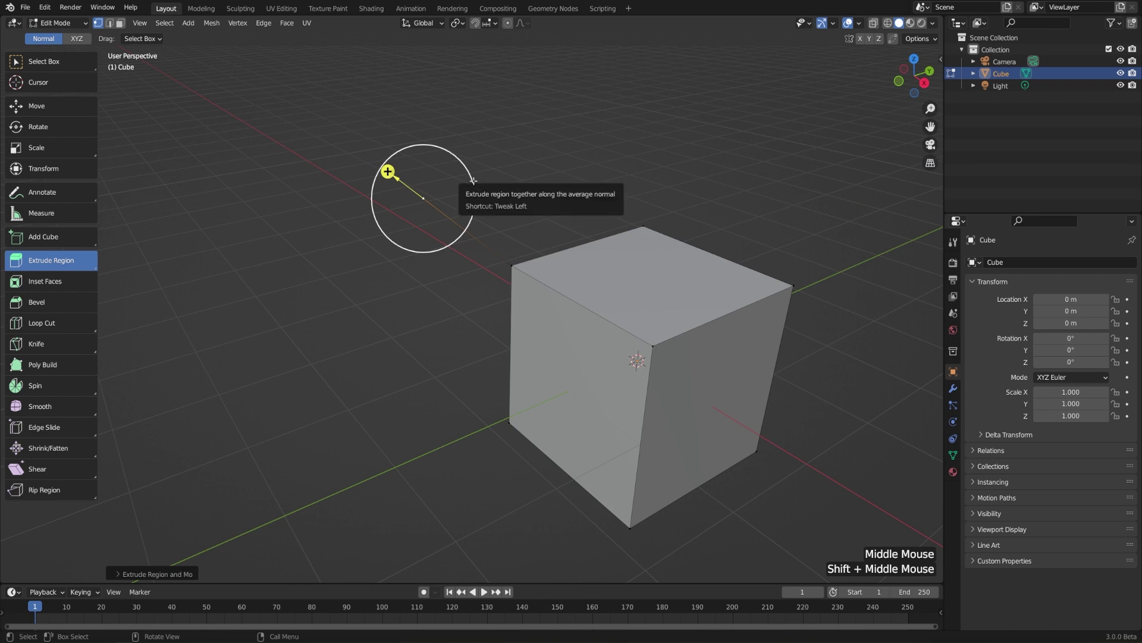
pyautogui.click(473, 181)
pyautogui.moveTo(473, 181); pyautogui.dragTo(373, 178)
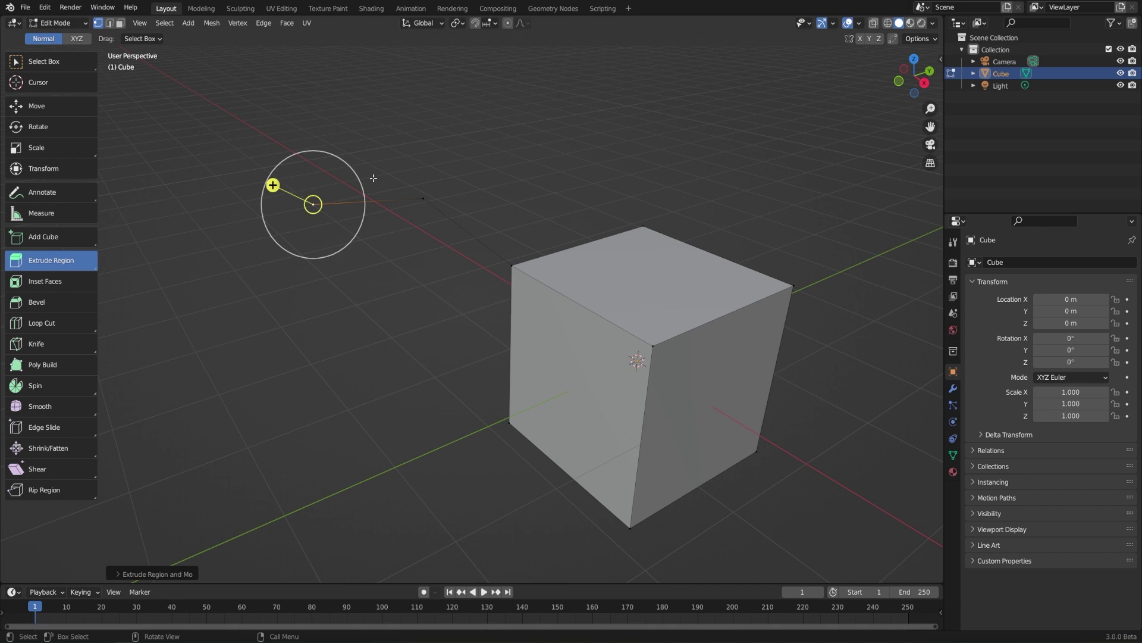
pyautogui.hotkey('ctrl', 'z')
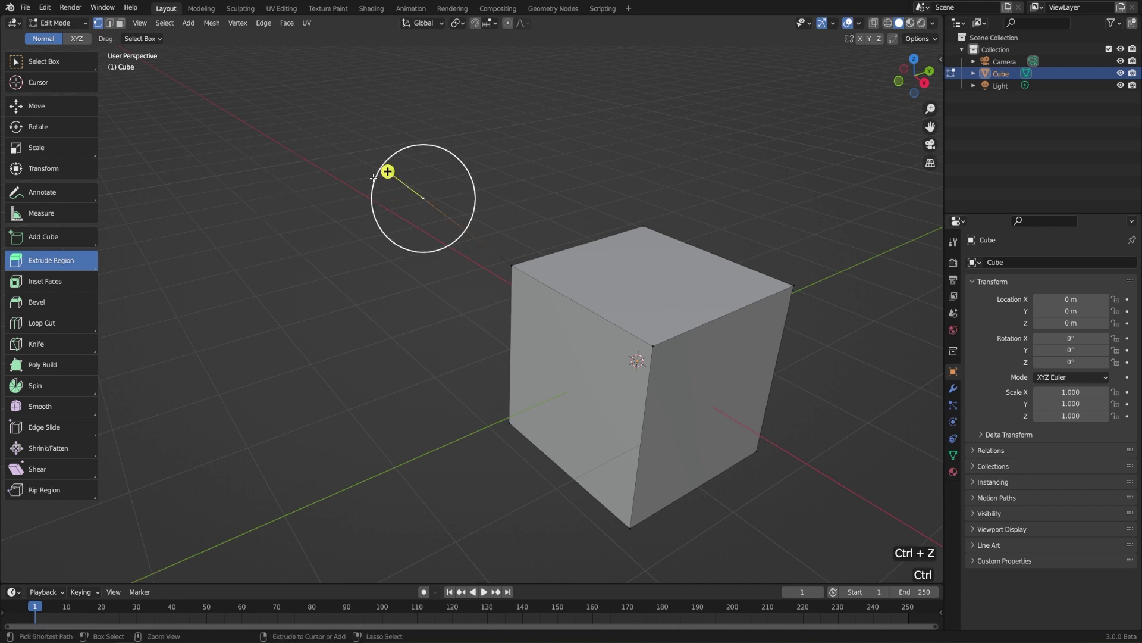
pyautogui.hotkey('ctrl', 'z')
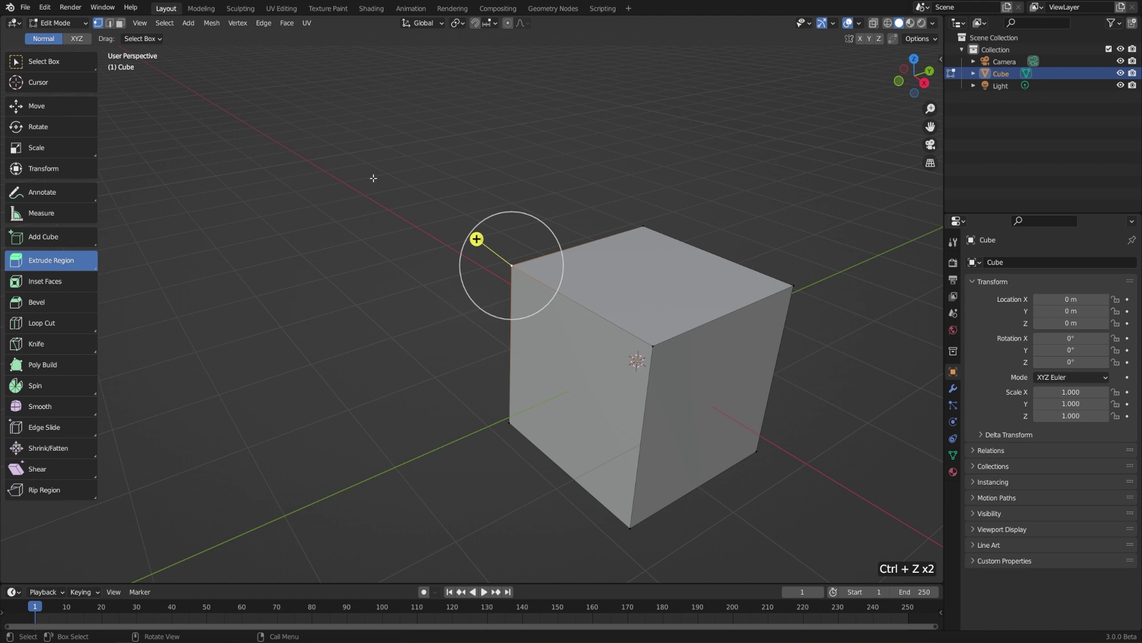
# Add the adjacent top corner on the cube's -Y side to the selection and extrude the edge between them outward as a flap
pyautogui.press('shift')
pyautogui.keyDown('shift'); pyautogui.click(663, 347); pyautogui.keyUp('shift')
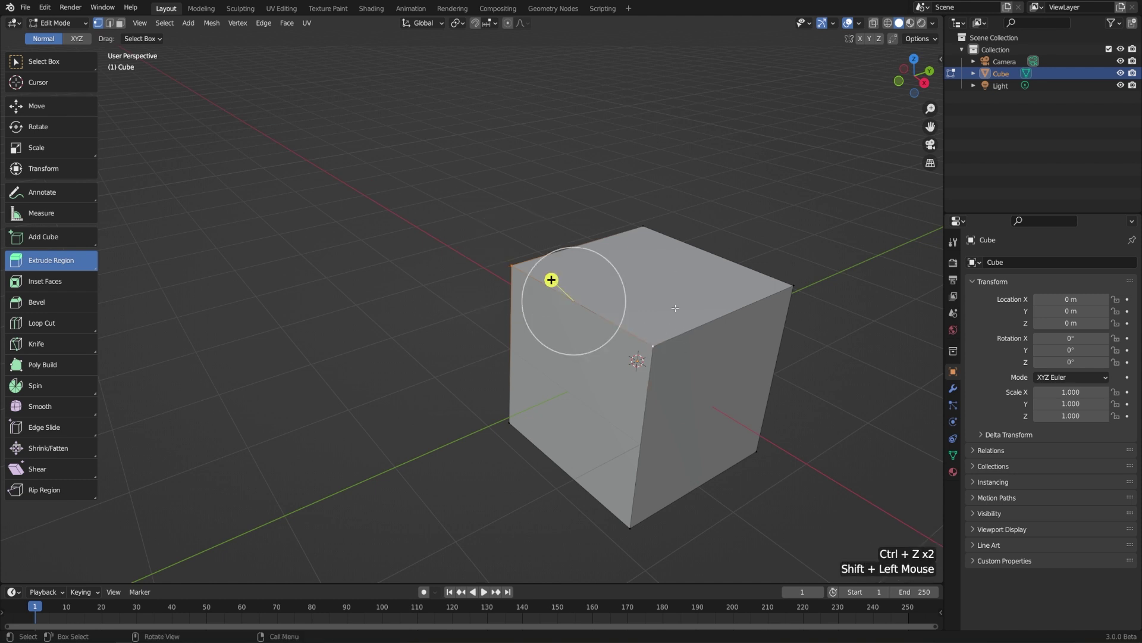
pyautogui.moveTo(662, 347); pyautogui.dragTo(522, 206, button='middle')
pyautogui.moveTo(488, 244); pyautogui.dragTo(332, 169)
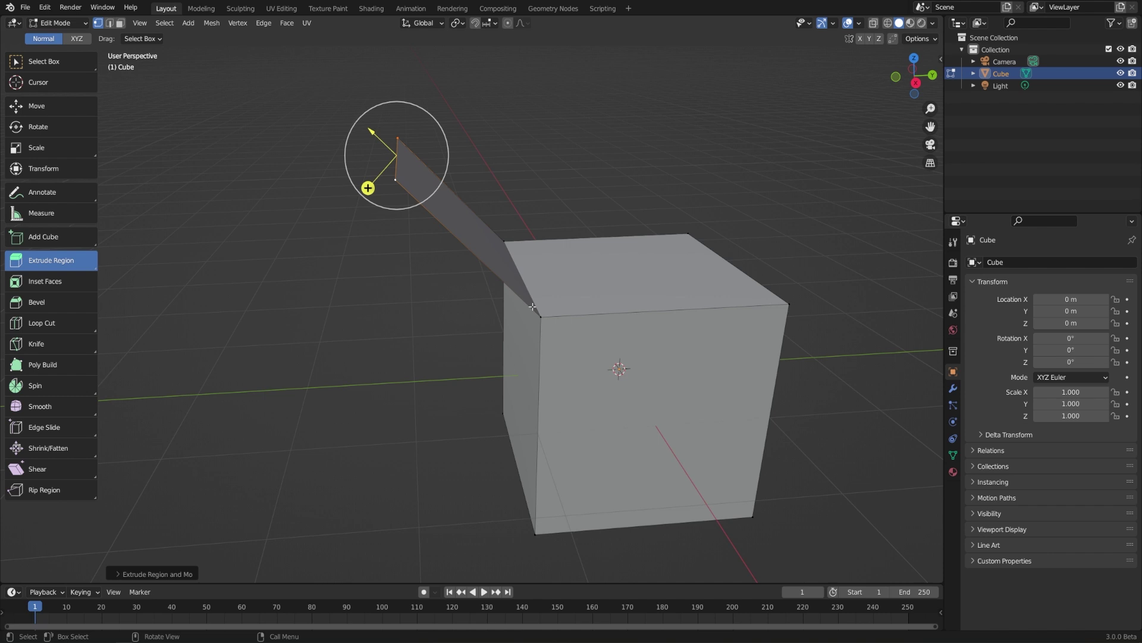
# Switch to edge selection and extrude the opposite top edge on the +Y side outward and upward
pyautogui.press('2')
pyautogui.moveTo(533, 307); pyautogui.dragTo(619, 268, button='middle')
pyautogui.click(720, 261)
pyautogui.moveTo(619, 268); pyautogui.dragTo(612, 245, button='middle')
pyautogui.moveTo(554, 195); pyautogui.dragTo(643, 121)
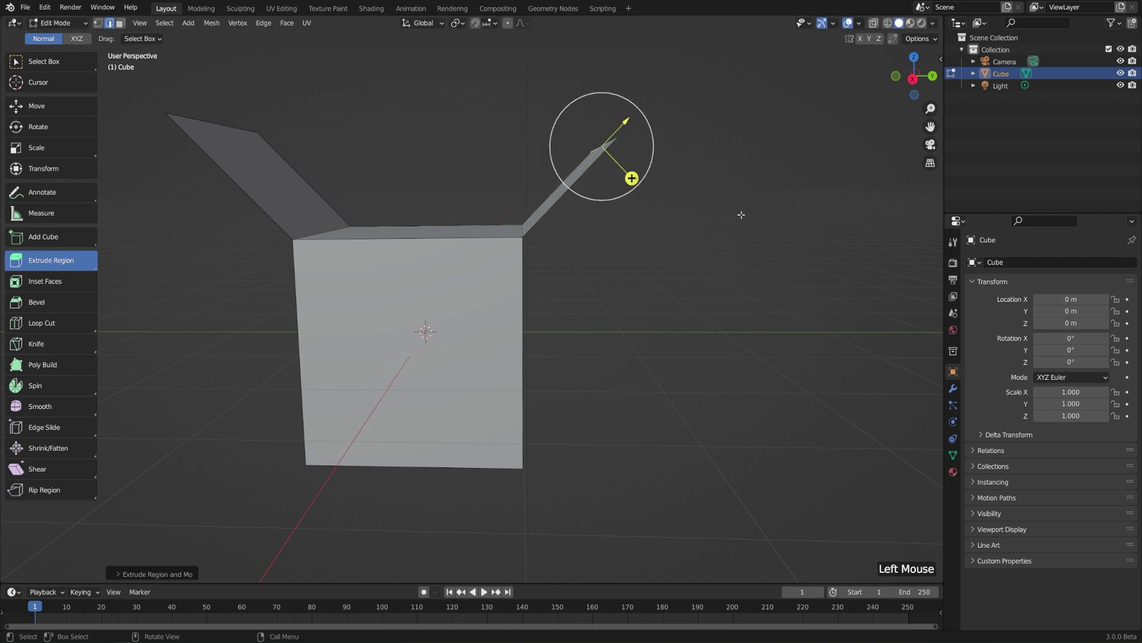
# Switch to face selection and extrude the cube's +X face outward into a second block
pyautogui.click(99, 23)
pyautogui.moveTo(589, 273); pyautogui.dragTo(591, 306, button='middle')
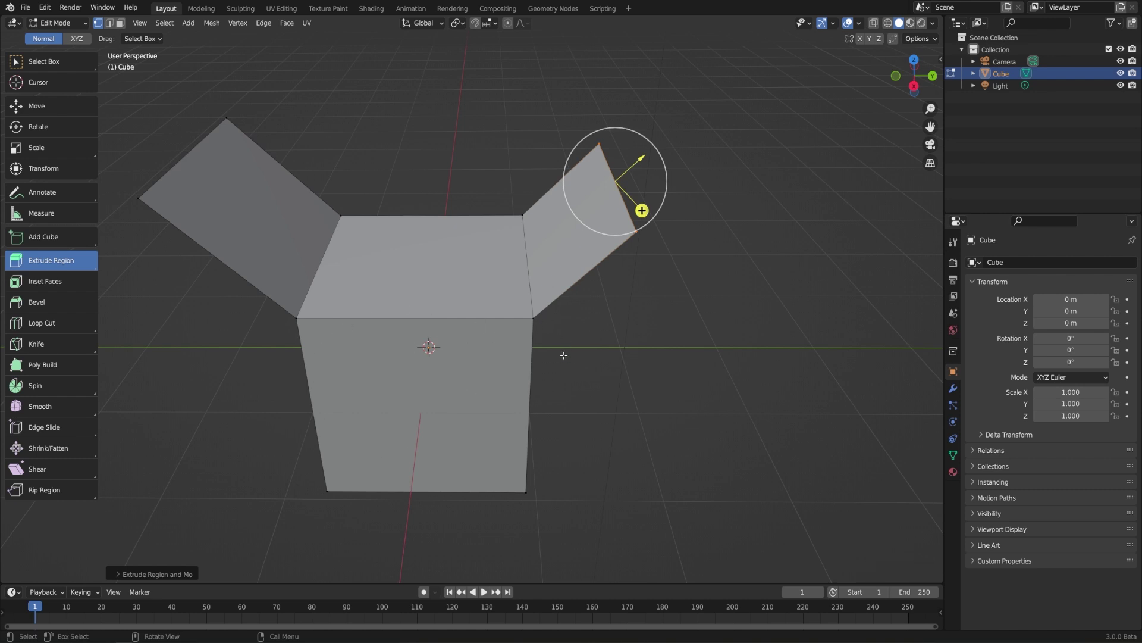
pyautogui.click(121, 22)
pyautogui.click(452, 387)
pyautogui.moveTo(452, 387); pyautogui.dragTo(383, 296, button='middle')
pyautogui.moveTo(477, 309); pyautogui.dragTo(277, 329)
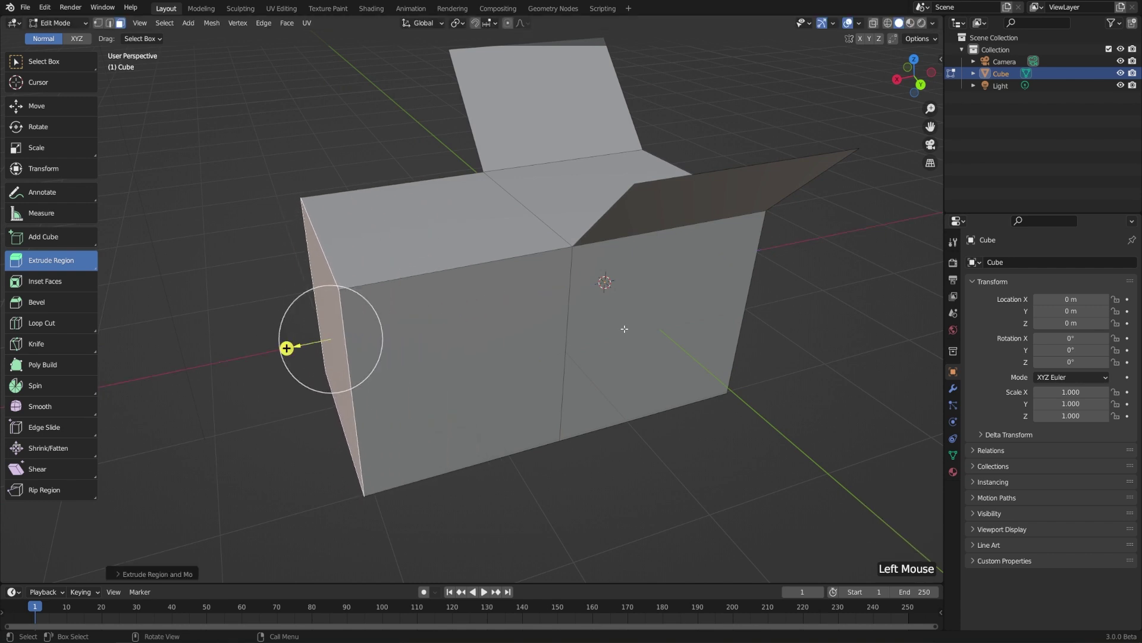
# Undo the face extrusion and both edge extrusions, back to the plain cube
pyautogui.scroll(-2, 565, 292)
pyautogui.moveTo(566, 292); pyautogui.dragTo(345, 321, button='middle')
pyautogui.scroll(4, 566, 315)
pyautogui.scroll(3, 584, 301)
pyautogui.scroll(-5, 255, 408)
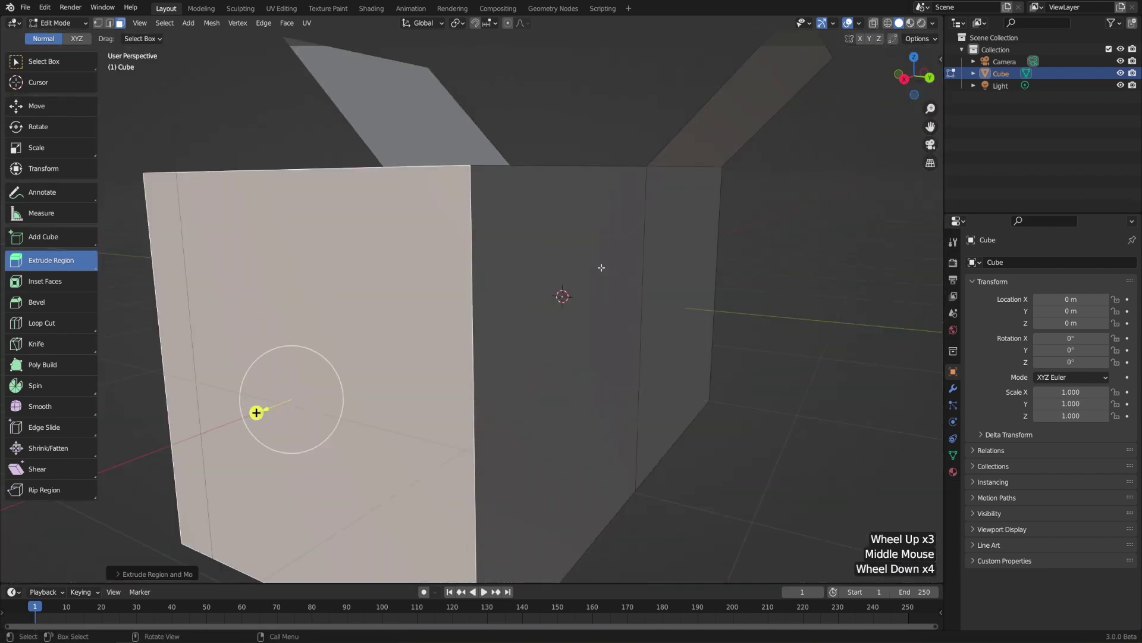
pyautogui.moveTo(255, 408)
pyautogui.mouseDown(button='middle')
pyautogui.moveTo(322, 383)
pyautogui.moveTo(253, 400)
pyautogui.mouseUp(button='middle')
pyautogui.hotkey('ctrl', 'z')
pyautogui.hotkey('ctrl', 'z')
pyautogui.hotkey('ctrl', 'z')
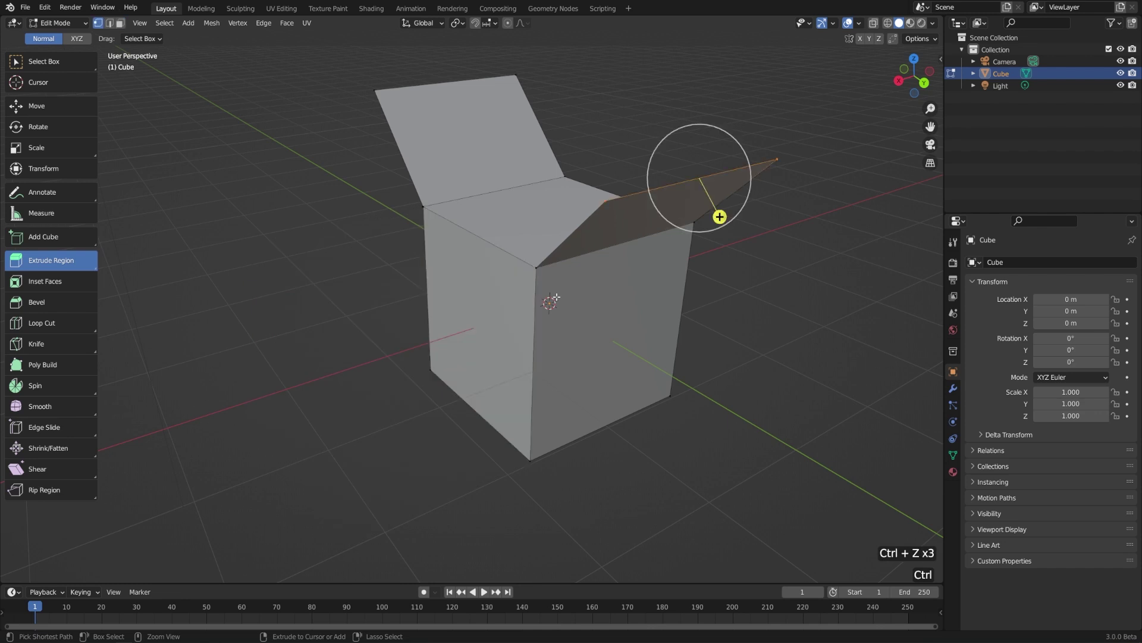
pyautogui.hotkey('ctrl', 'z')
pyautogui.hotkey('ctrl', 'z')
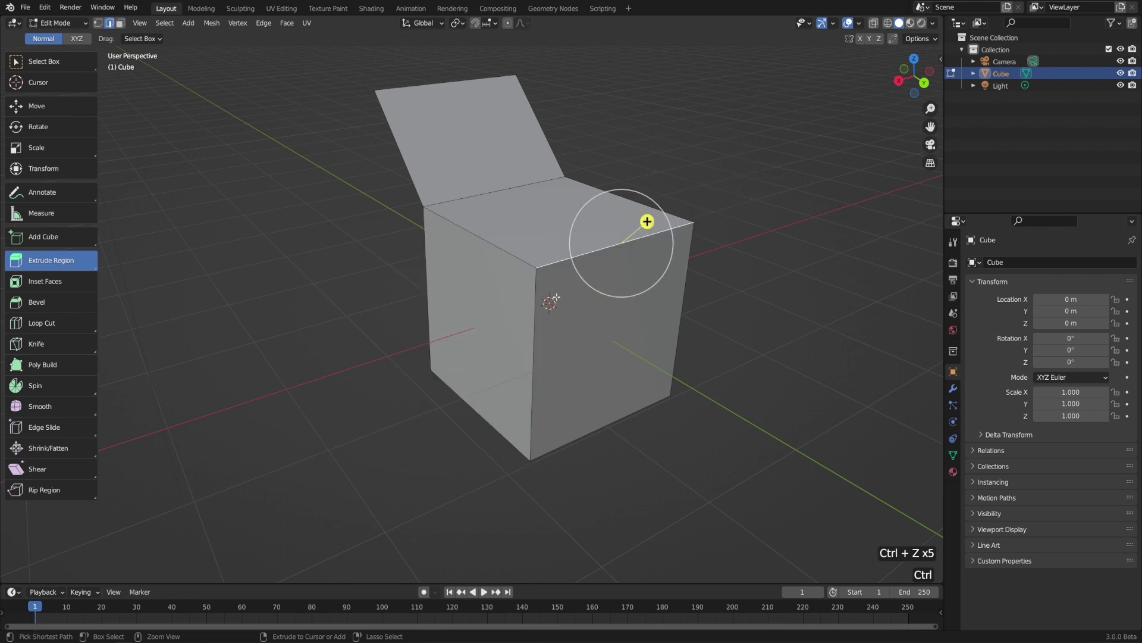
pyautogui.hotkey('ctrl', 'z')
pyautogui.hotkey('ctrl', 'z')
pyautogui.hotkey('ctrl', 'z')
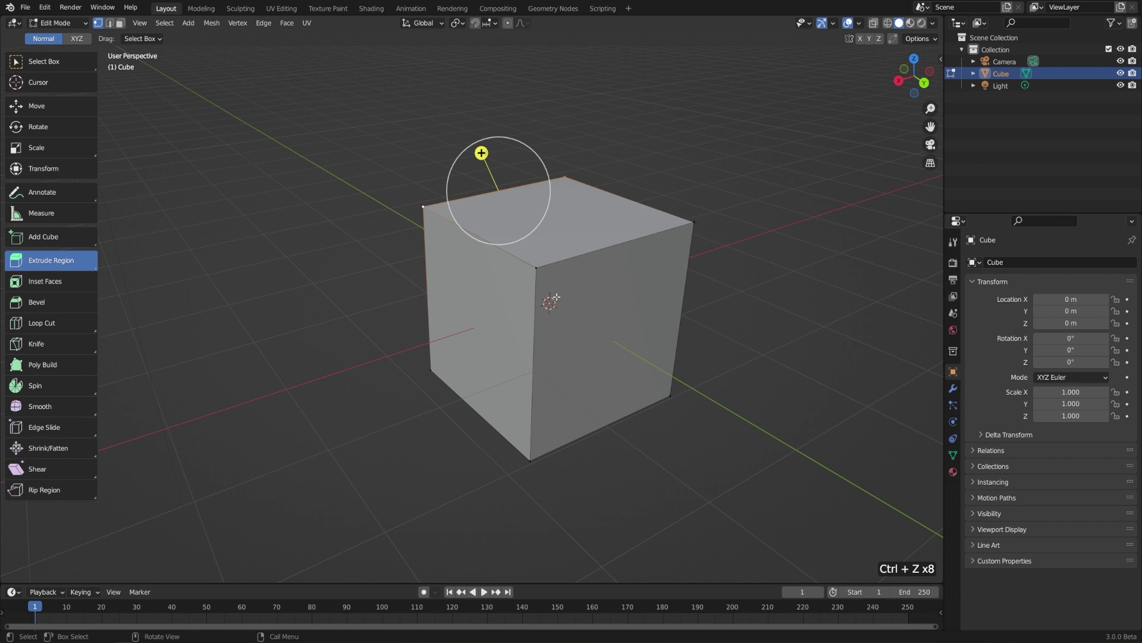
# Select the cube's top face with face selection, activate the Move tool and extrude the face upward about 1.51 m
pyautogui.click(499, 195)
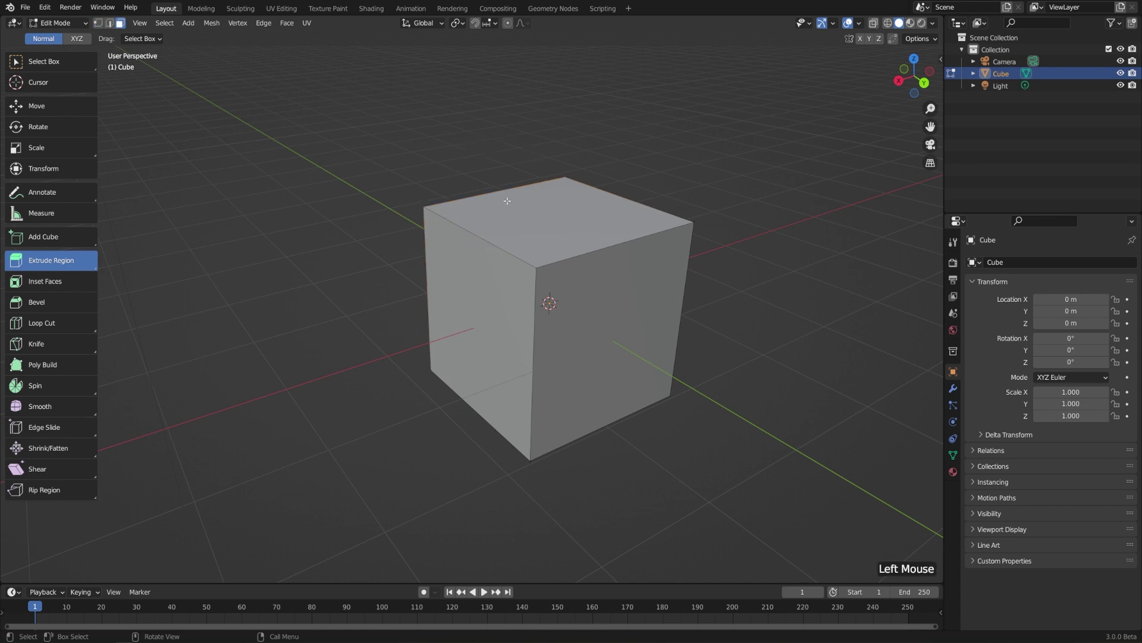
pyautogui.click(513, 203)
pyautogui.keyDown('shift'); pyautogui.moveTo(728, 215); pyautogui.dragTo(700, 249, button='middle'); pyautogui.keyUp('shift')
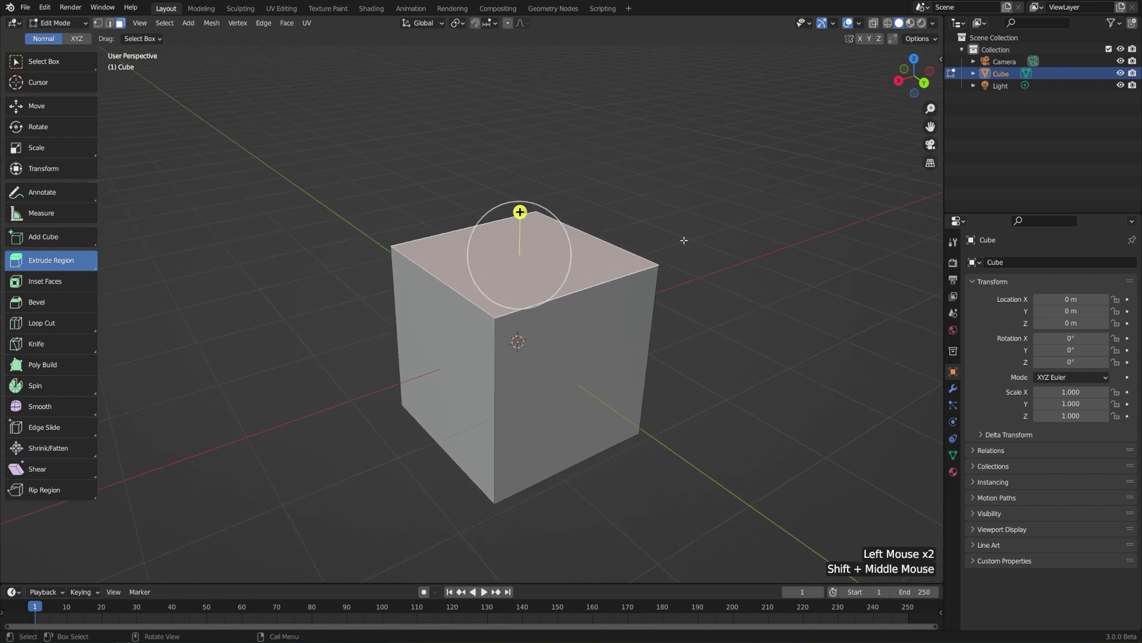
pyautogui.click(35, 106)
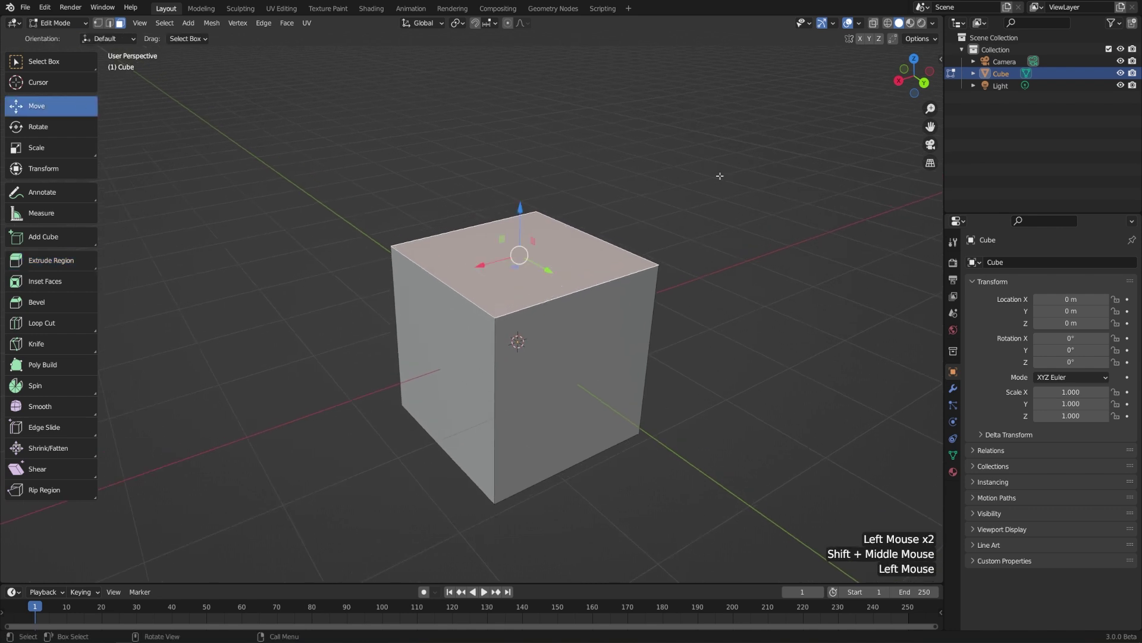
pyautogui.keyDown('shift'); pyautogui.moveTo(724, 279); pyautogui.dragTo(772, 348, button='middle'); pyautogui.keyUp('shift')
pyautogui.scroll(-2, 733, 337)
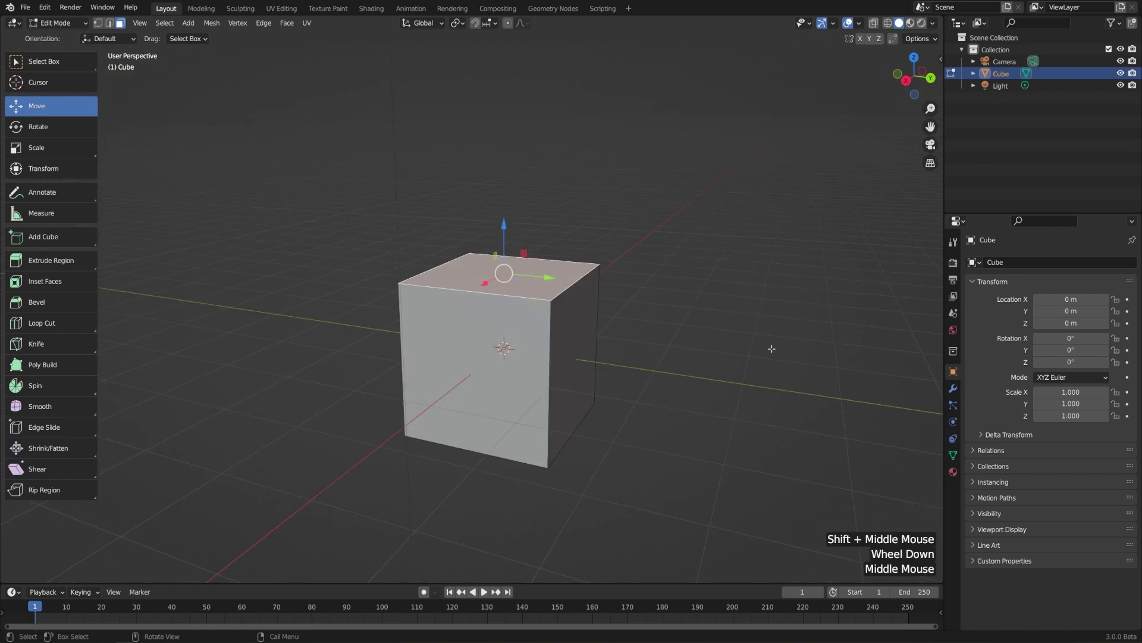
pyautogui.press('e')
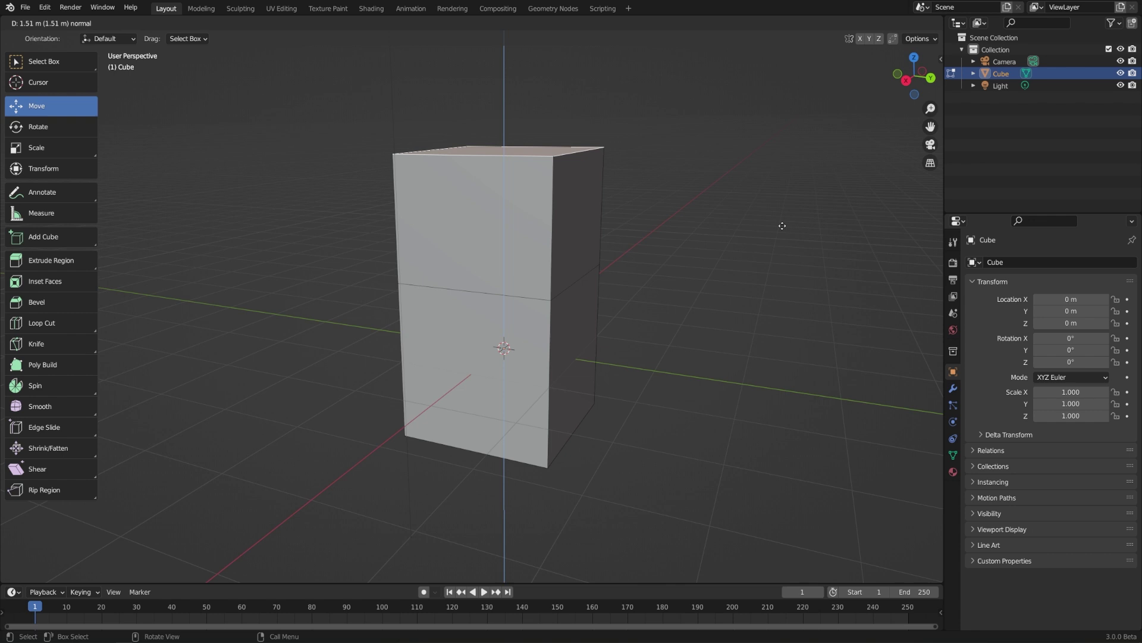
pyautogui.click(782, 226)
# Select the upper block's +Y side face and extrude it outward by about one block to form an overhanging arm
pyautogui.click(590, 197)
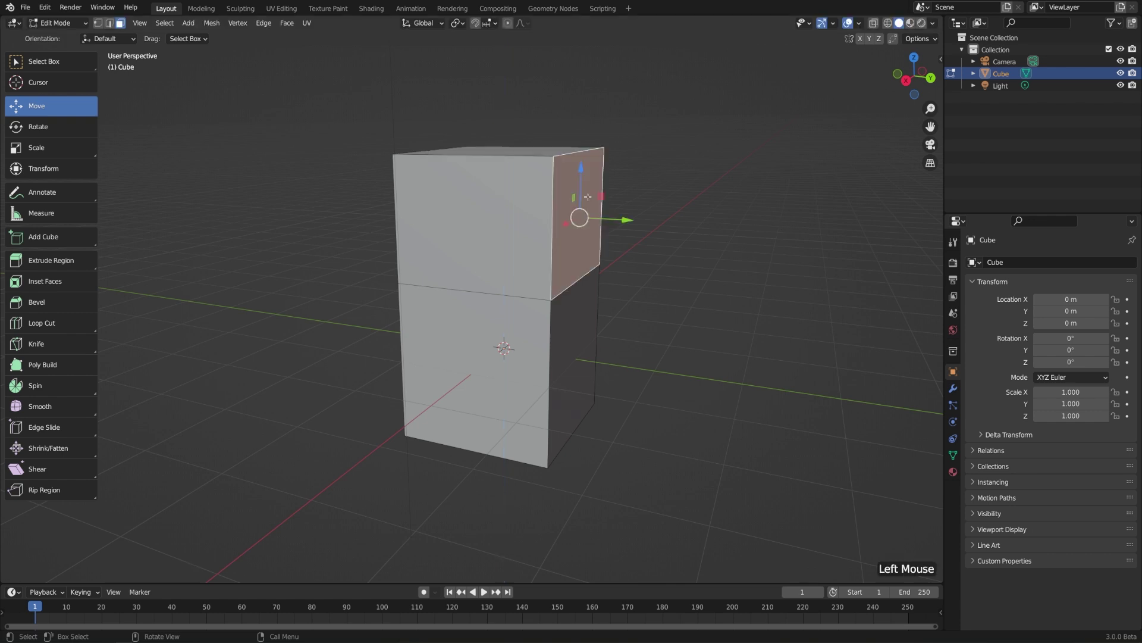
pyautogui.moveTo(743, 279); pyautogui.dragTo(708, 276, button='middle')
pyautogui.press('e')
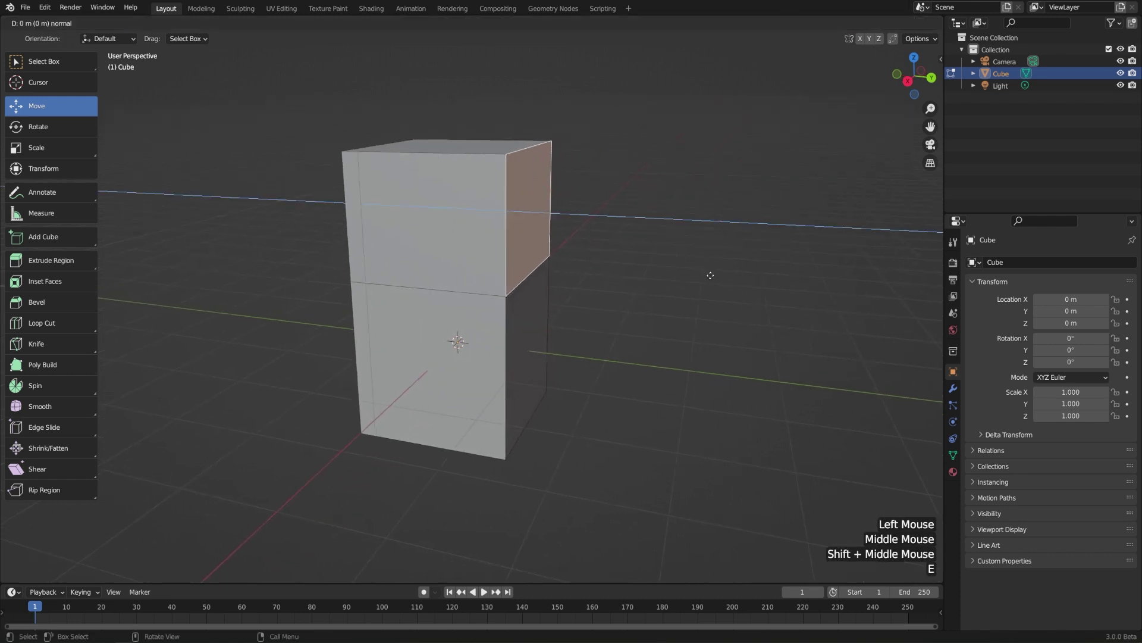
pyautogui.click(853, 281)
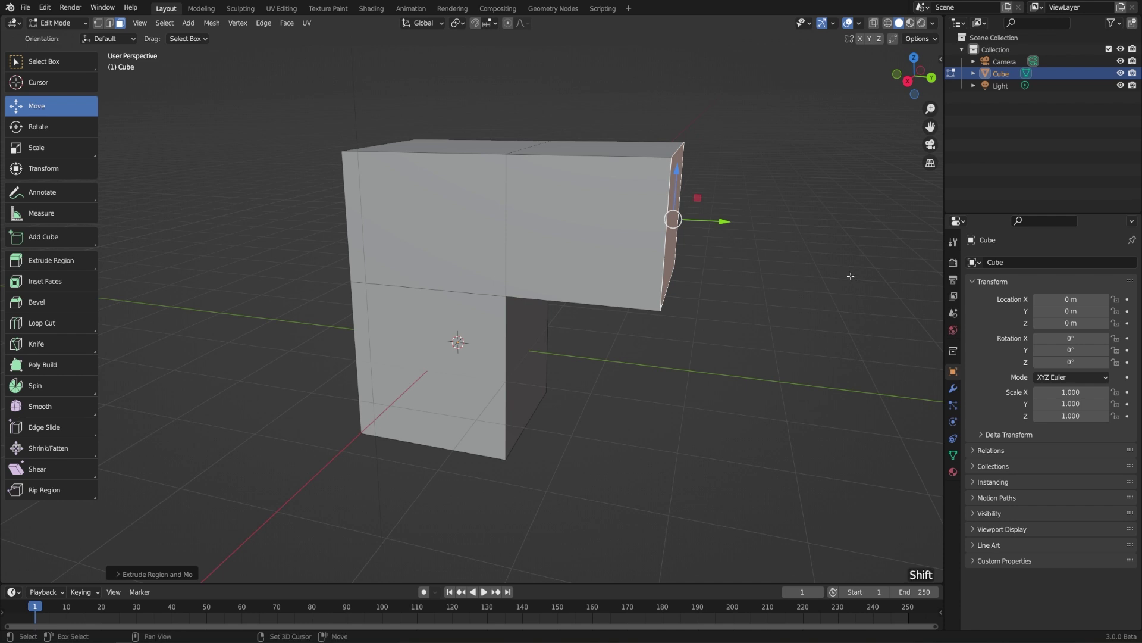
# Start another extrusion of the arm's end face, cancel it, and move the face a short distance outward along Y
pyautogui.keyDown('shift'); pyautogui.moveTo(852, 277); pyautogui.dragTo(761, 274, button='middle'); pyautogui.keyUp('shift')
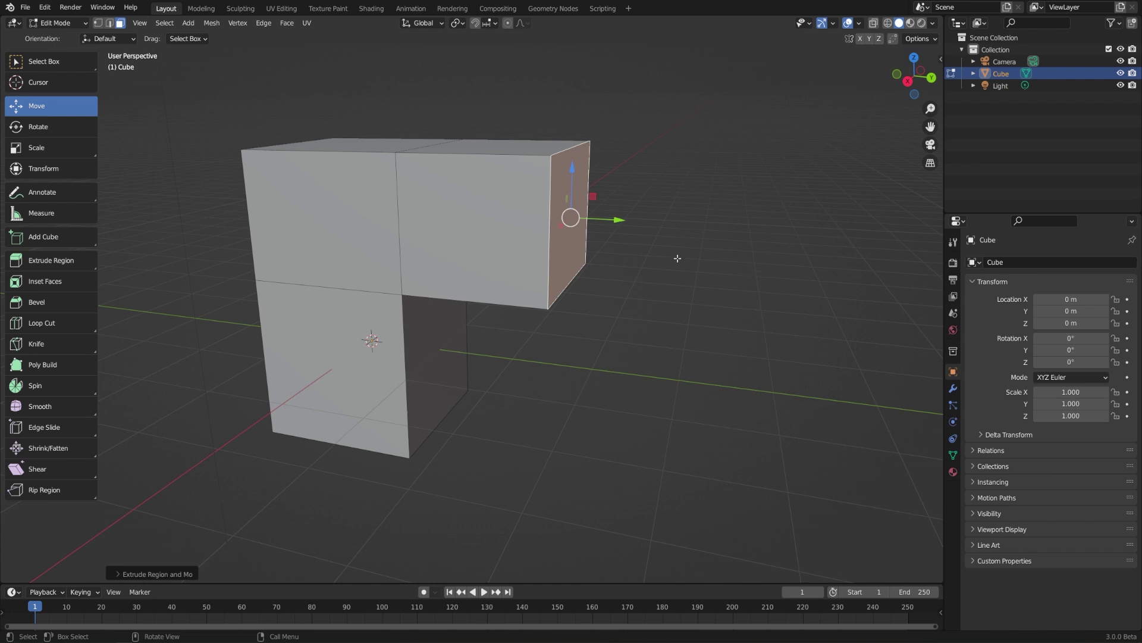
pyautogui.press('e')
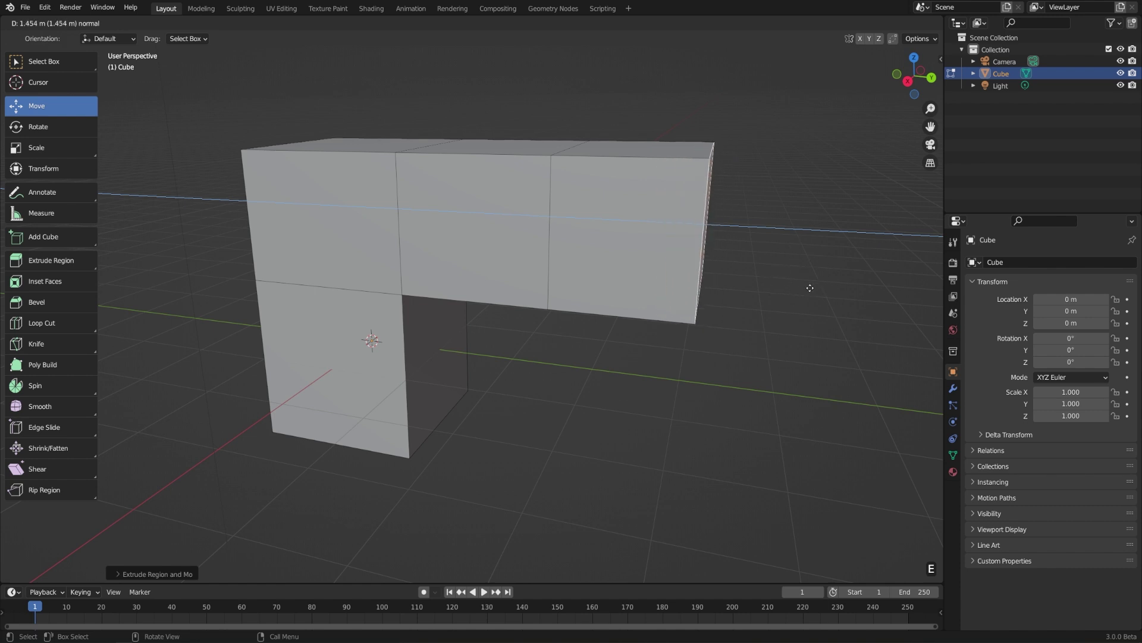
pyautogui.press('Escape')
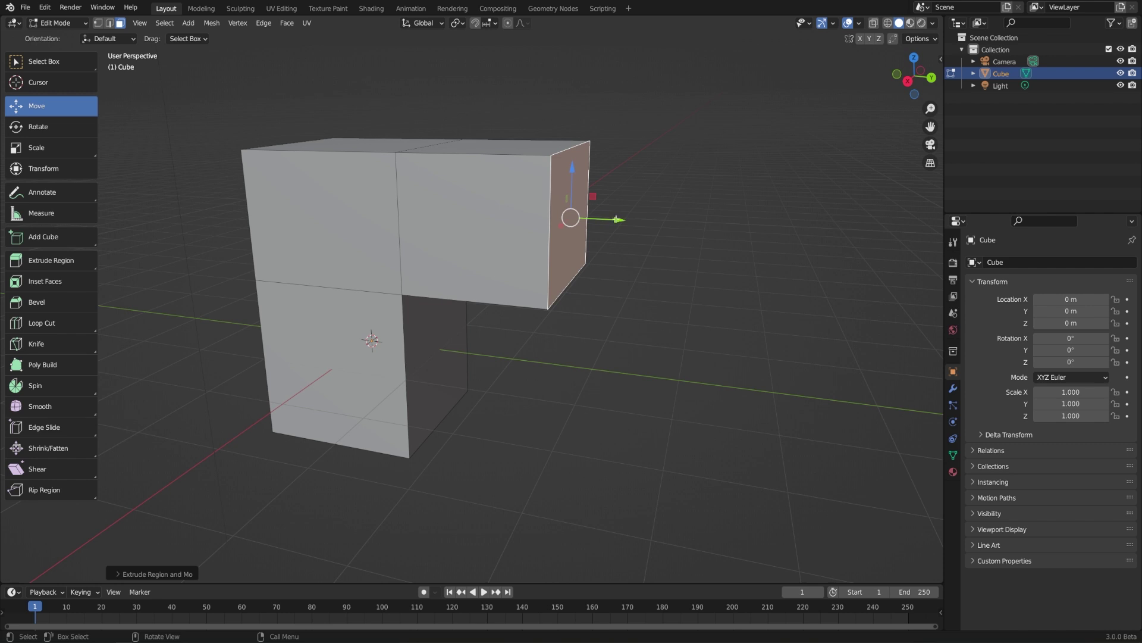
pyautogui.moveTo(618, 219); pyautogui.dragTo(647, 235)
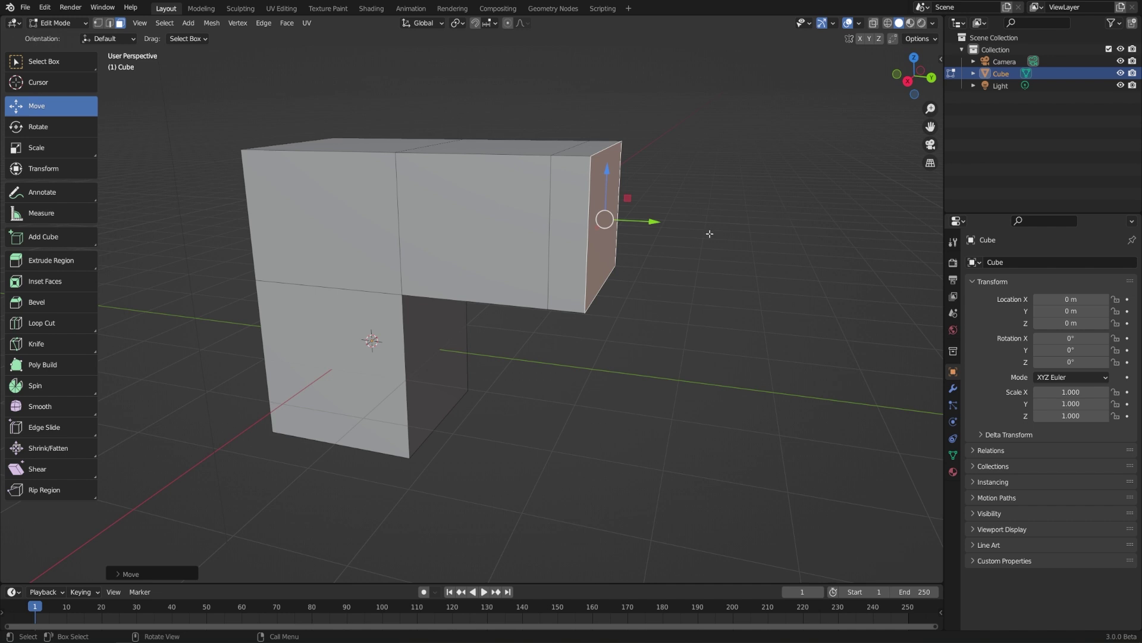
# Try extruding the arm's end face once more, and undo both this extrusion and the preceding face move
pyautogui.press('e')
pyautogui.click(754, 241)
pyautogui.hotkey('ctrl', 'z')
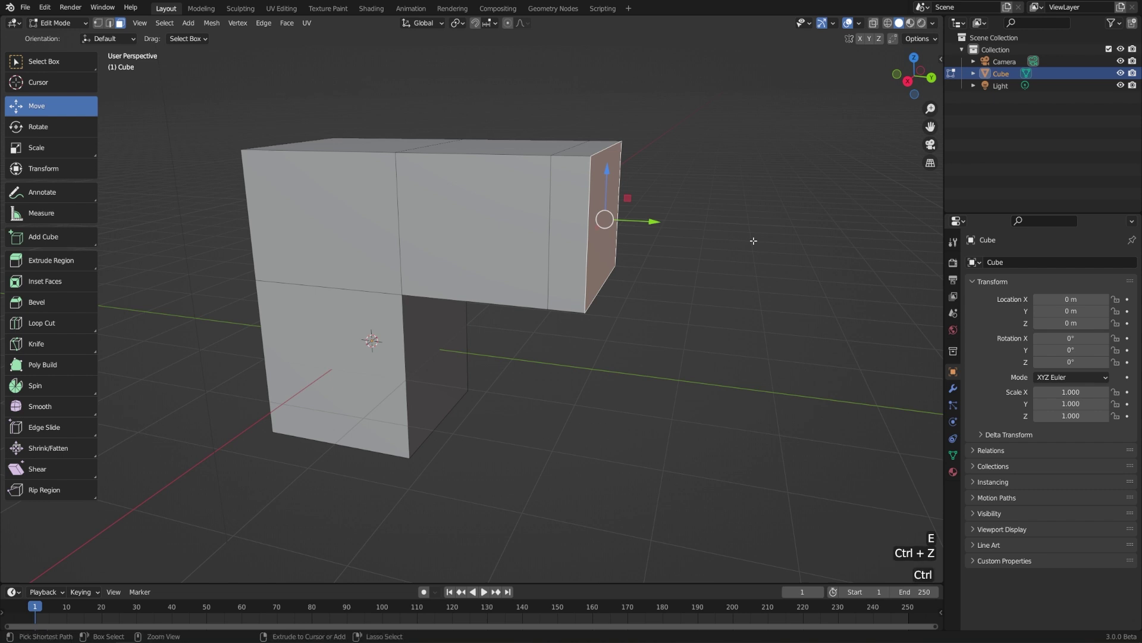
pyautogui.hotkey('ctrl', 'z')
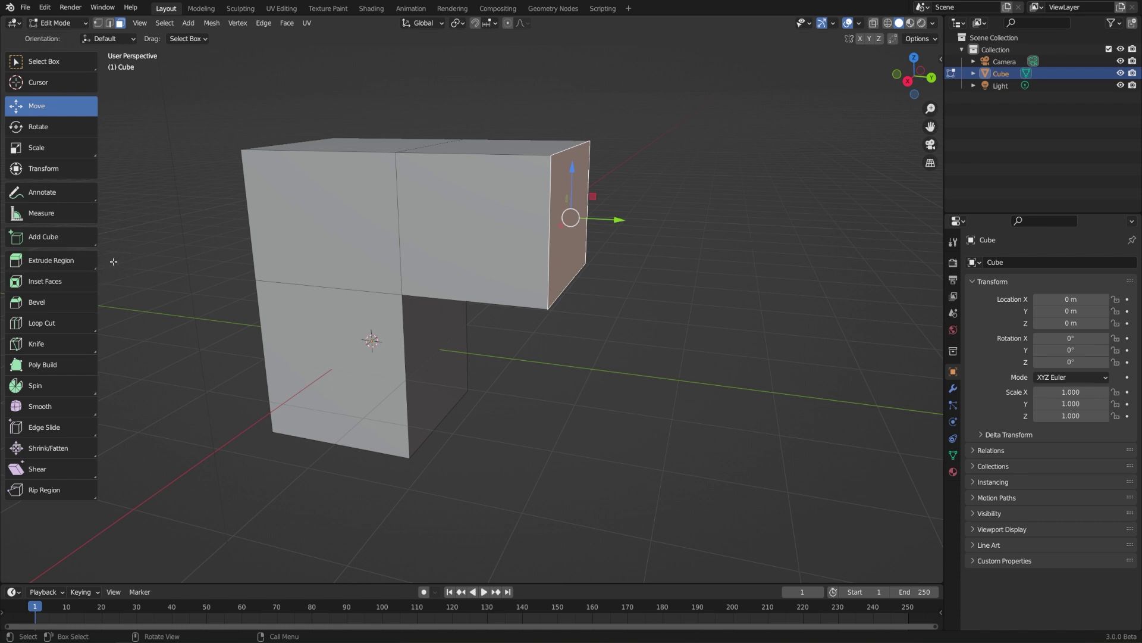
# Activate the Inset Faces tool and inset the arm's +Y end face with a narrow border
pyautogui.click(89, 261)
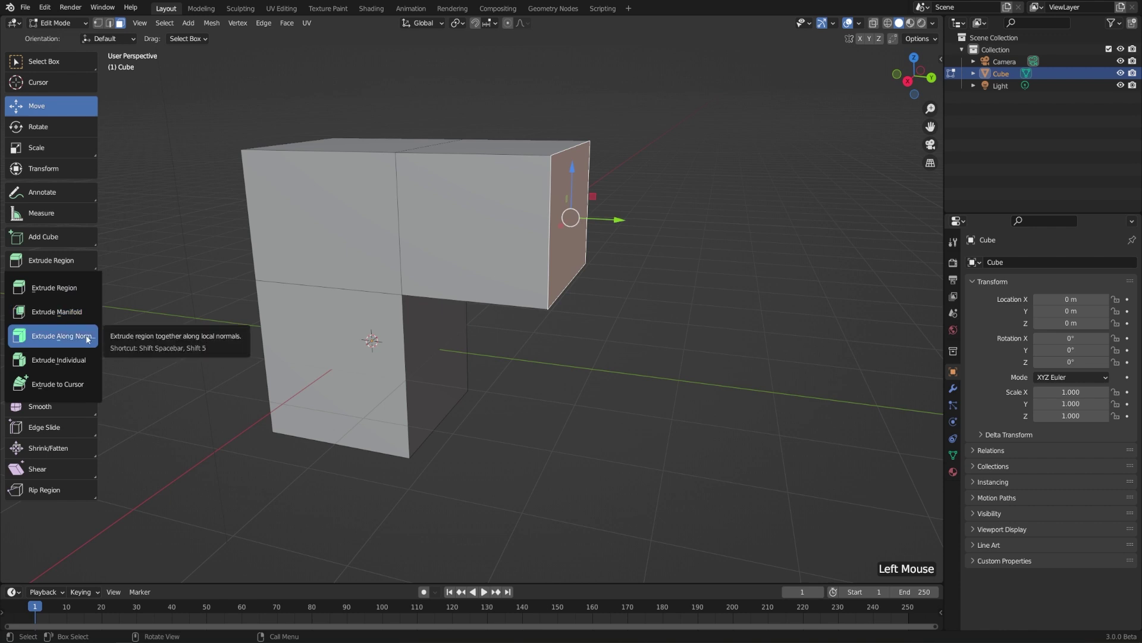
pyautogui.click(94, 291)
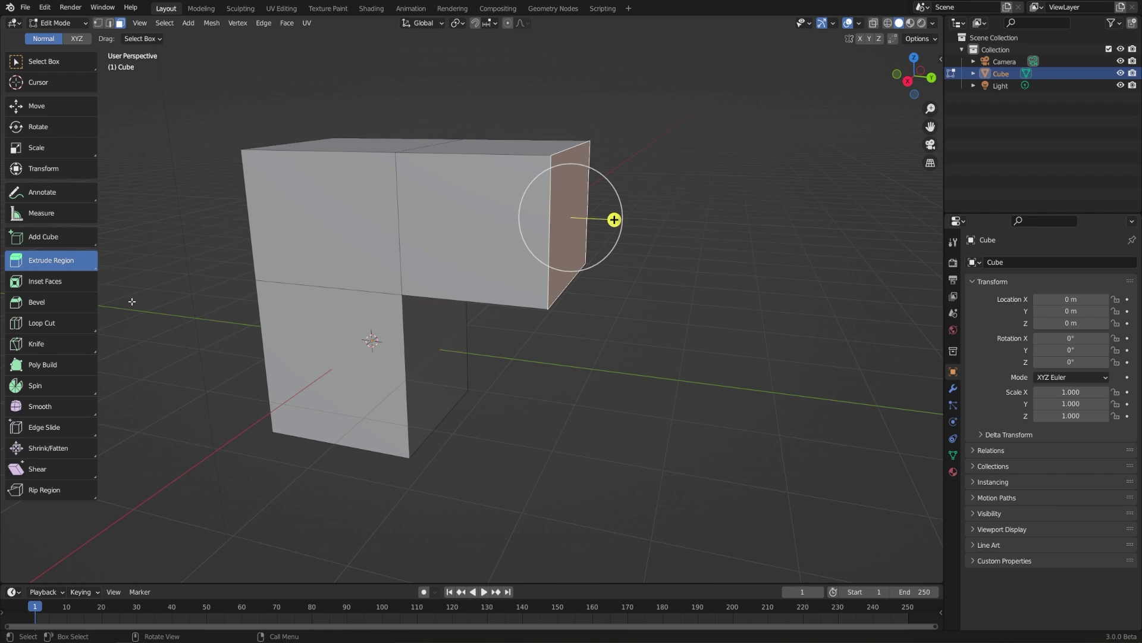
pyautogui.click(59, 287)
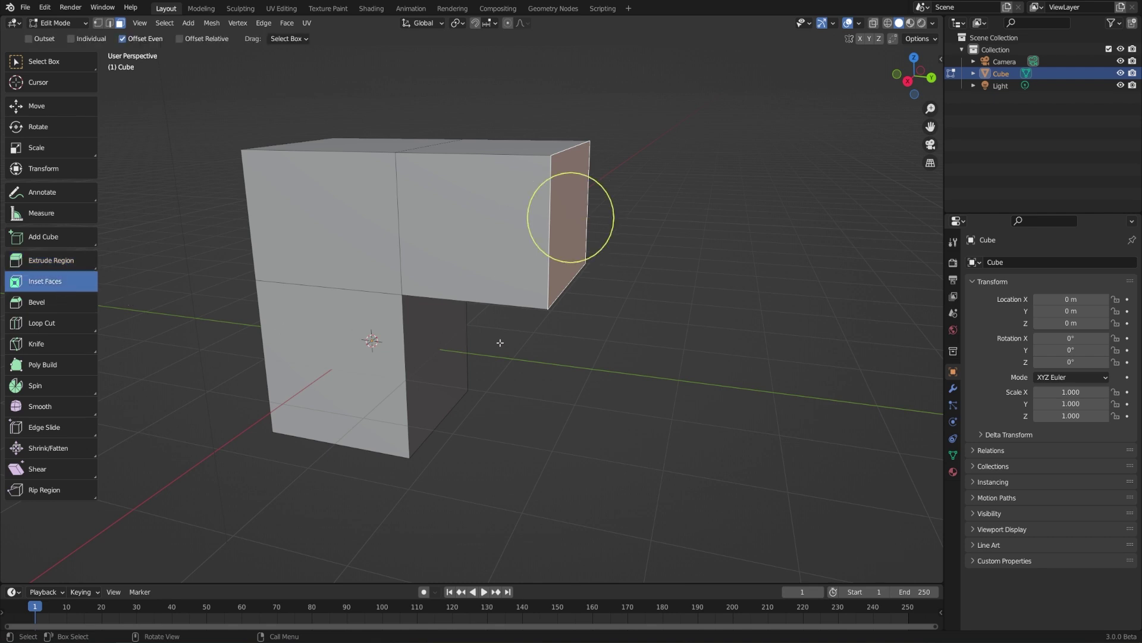
pyautogui.moveTo(622, 211); pyautogui.dragTo(650, 222, button='middle')
pyautogui.moveTo(605, 215); pyautogui.dragTo(595, 223)
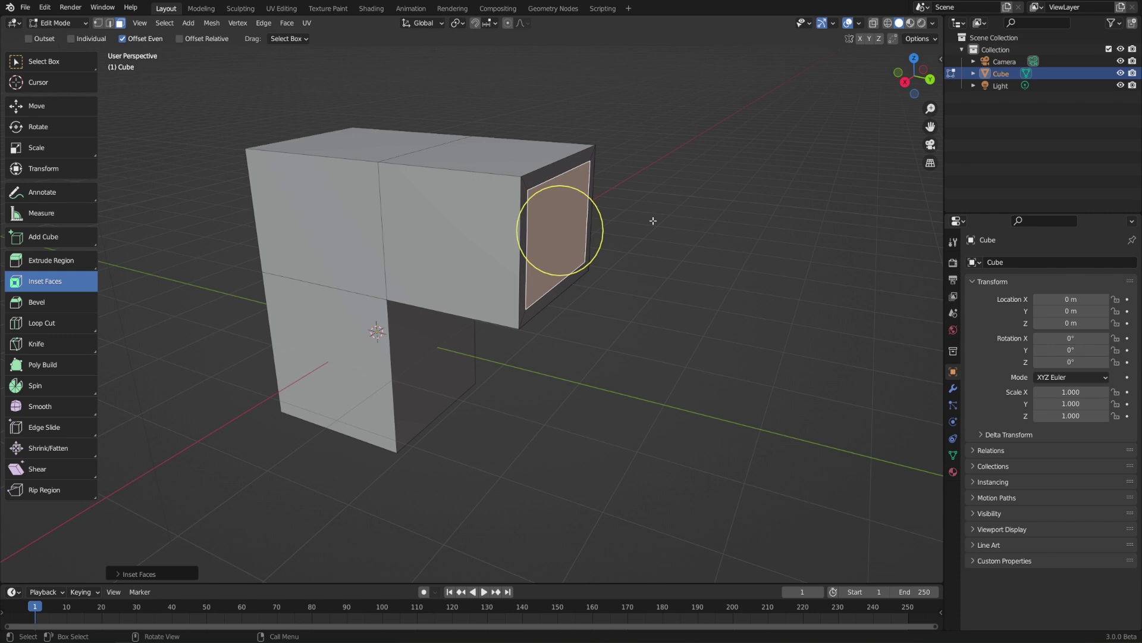
# Extrude the arm's top face in place without moving it, and scale the new face down to about 0.8
pyautogui.click(524, 162)
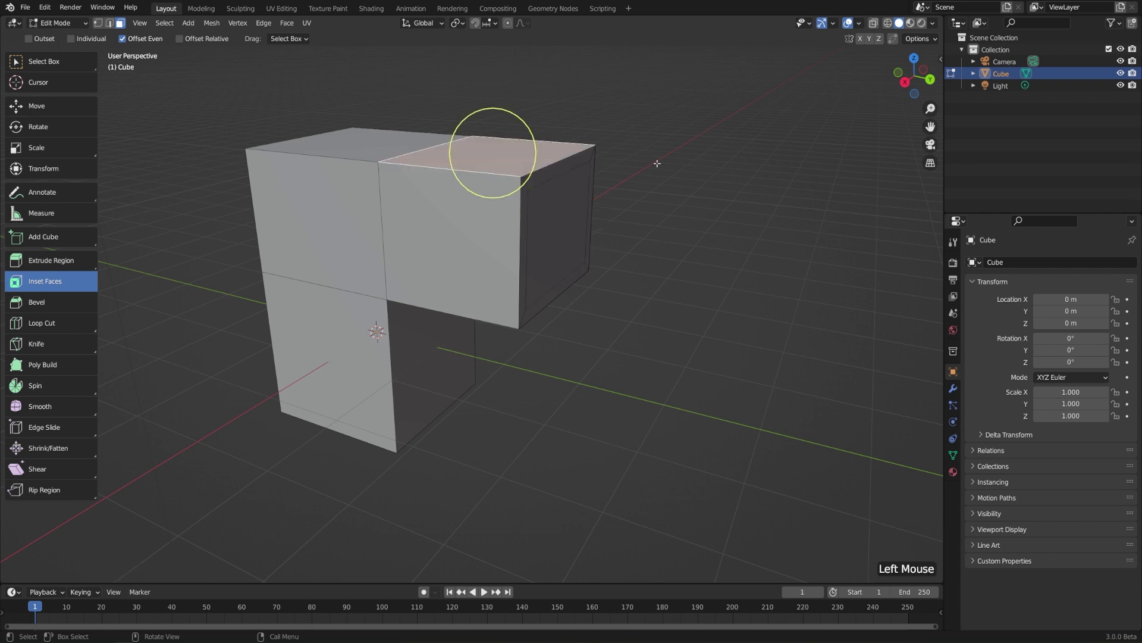
pyautogui.press('e')
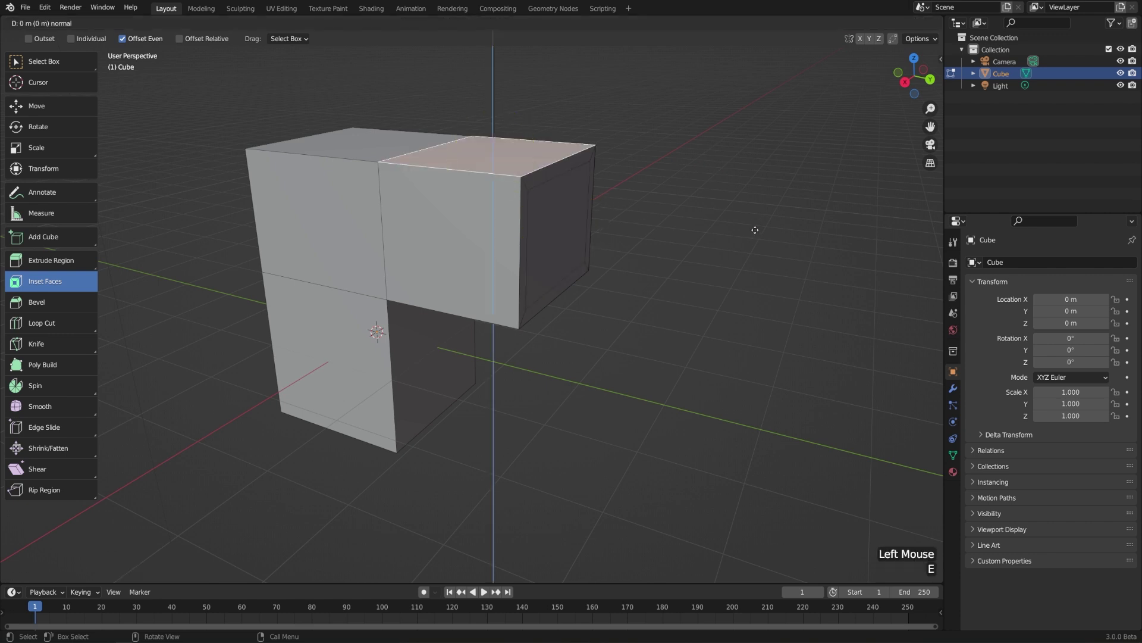
pyautogui.click(755, 230)
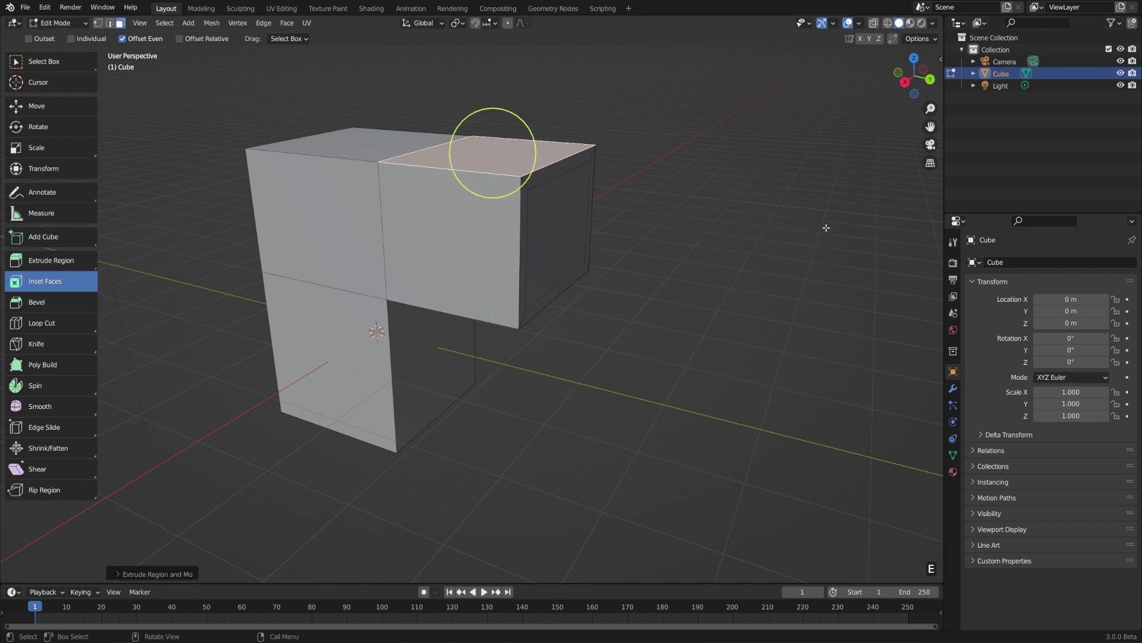
pyautogui.press('s')
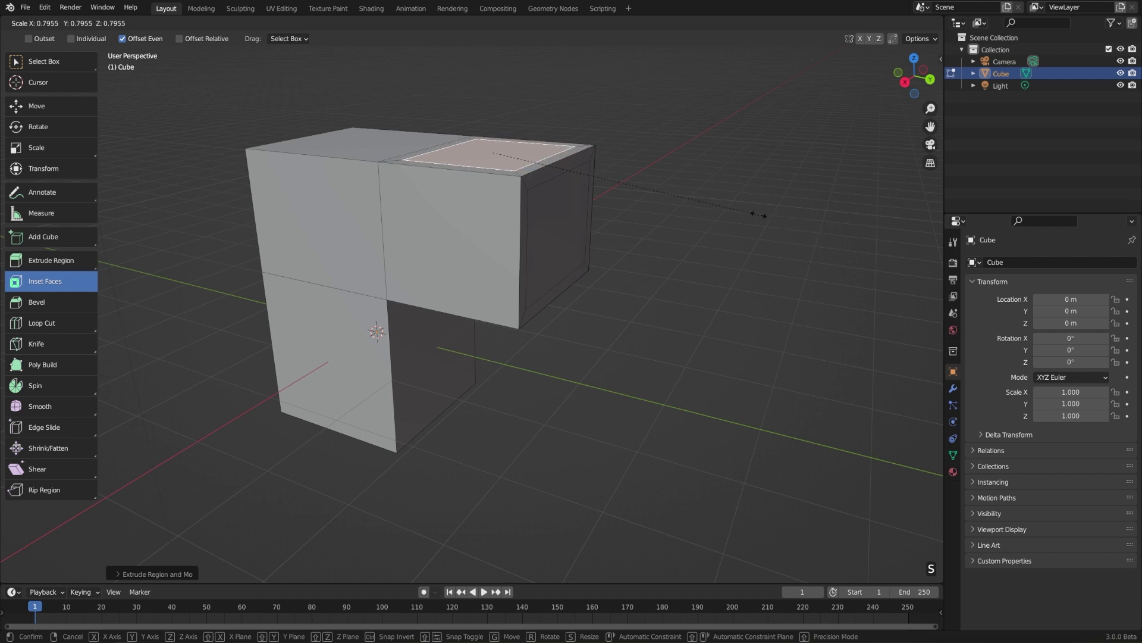
pyautogui.click(759, 215)
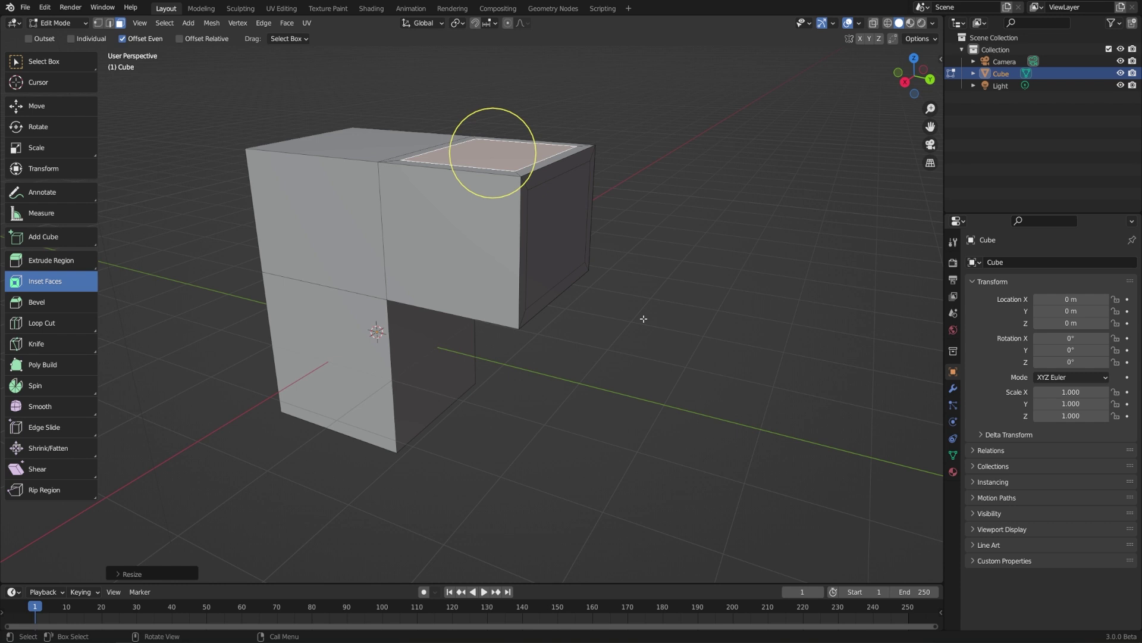
# Select the three +X side faces that form the L shape of the model
pyautogui.click(460, 244)
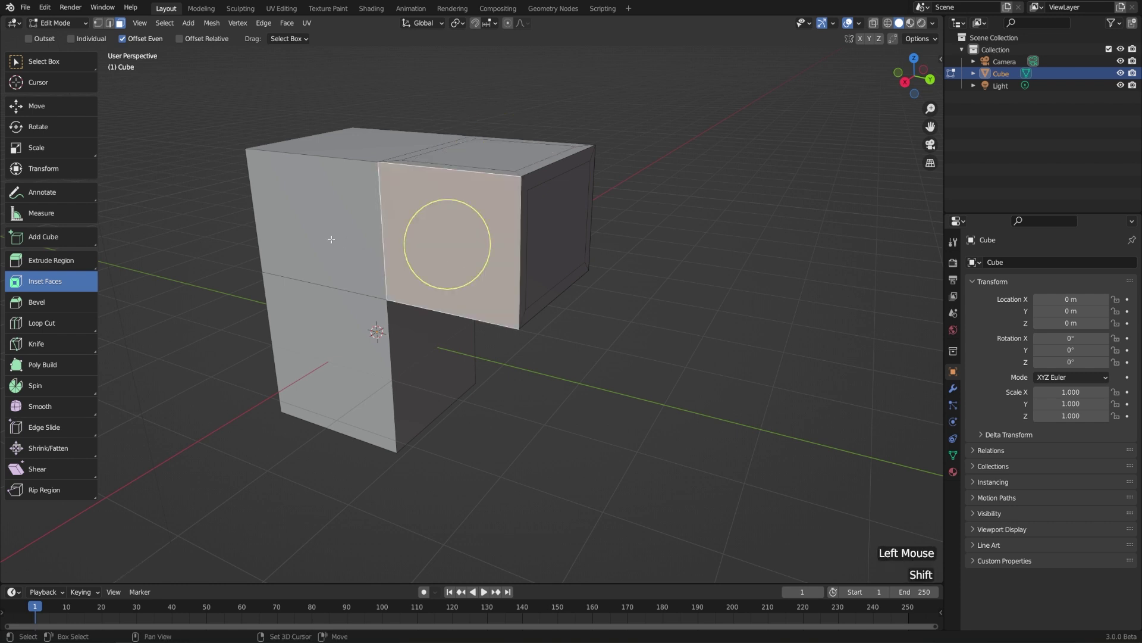
pyautogui.keyDown('shift'); pyautogui.click(374, 232); pyautogui.keyUp('shift')
# Try insetting the L-shaped faces together with the lower column's +Y side face by about 0.15 m, and undo the inset and that face's selection
pyautogui.moveTo(342, 363); pyautogui.dragTo(426, 347, button='middle')
pyautogui.keyDown('shift'); pyautogui.click(430, 345); pyautogui.keyUp('shift')
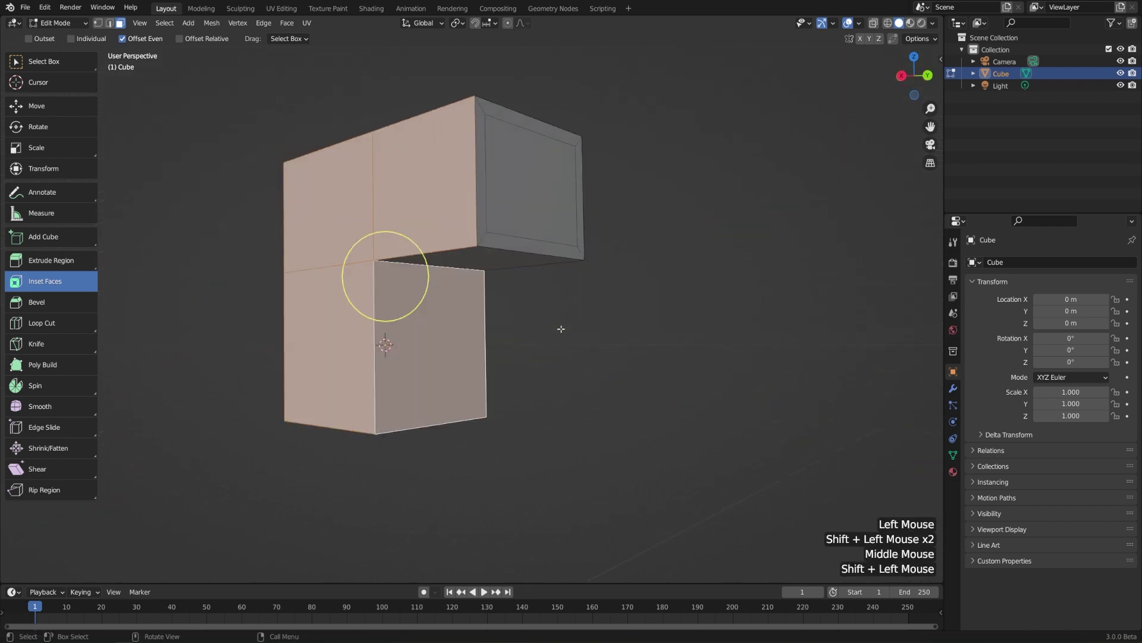
pyautogui.moveTo(561, 329); pyautogui.dragTo(637, 333, button='middle')
pyautogui.press('i')
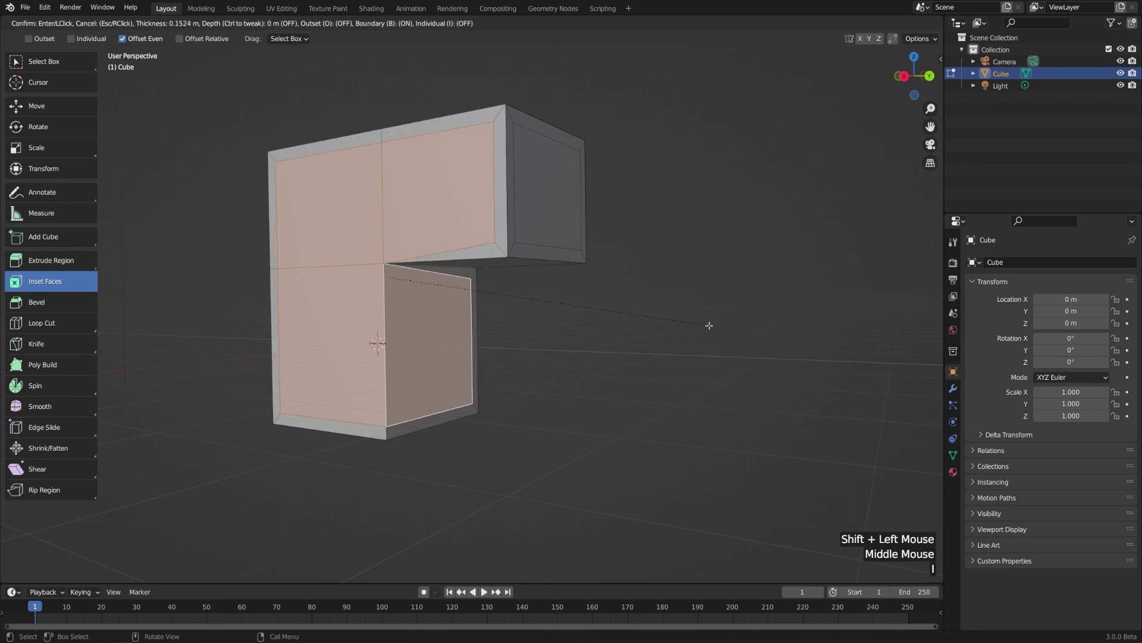
pyautogui.click(709, 326)
pyautogui.hotkey('ctrl', 'z')
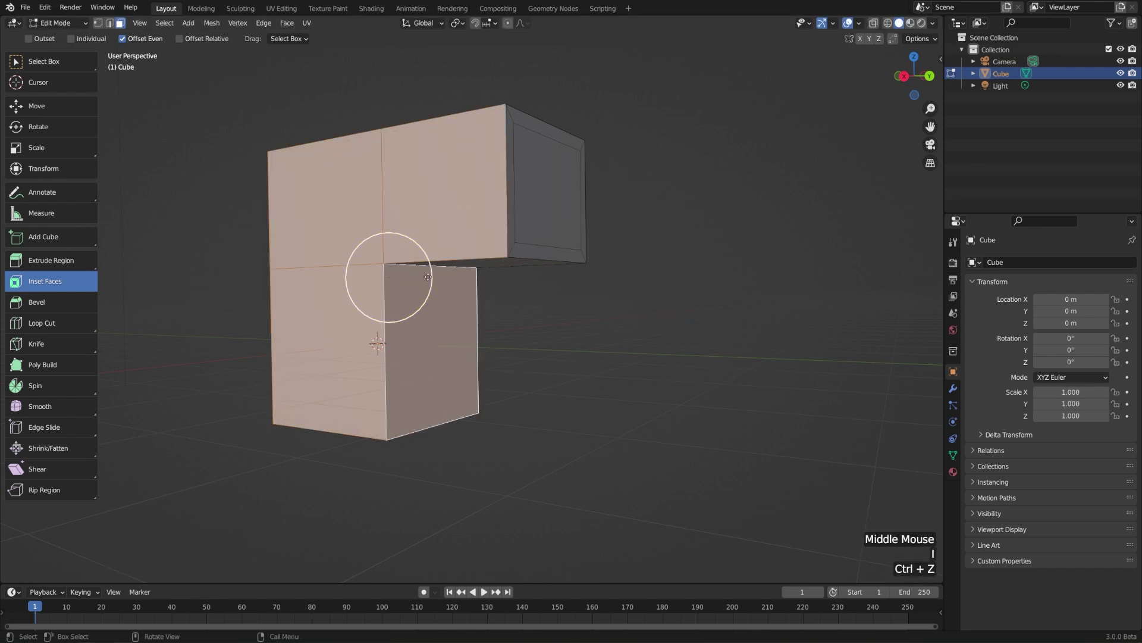
pyautogui.hotkey('ctrl', 'z')
# Inset the three selected L-shaped side faces together to form an even border, and undo this inset
pyautogui.moveTo(617, 360); pyautogui.dragTo(676, 355, button='middle')
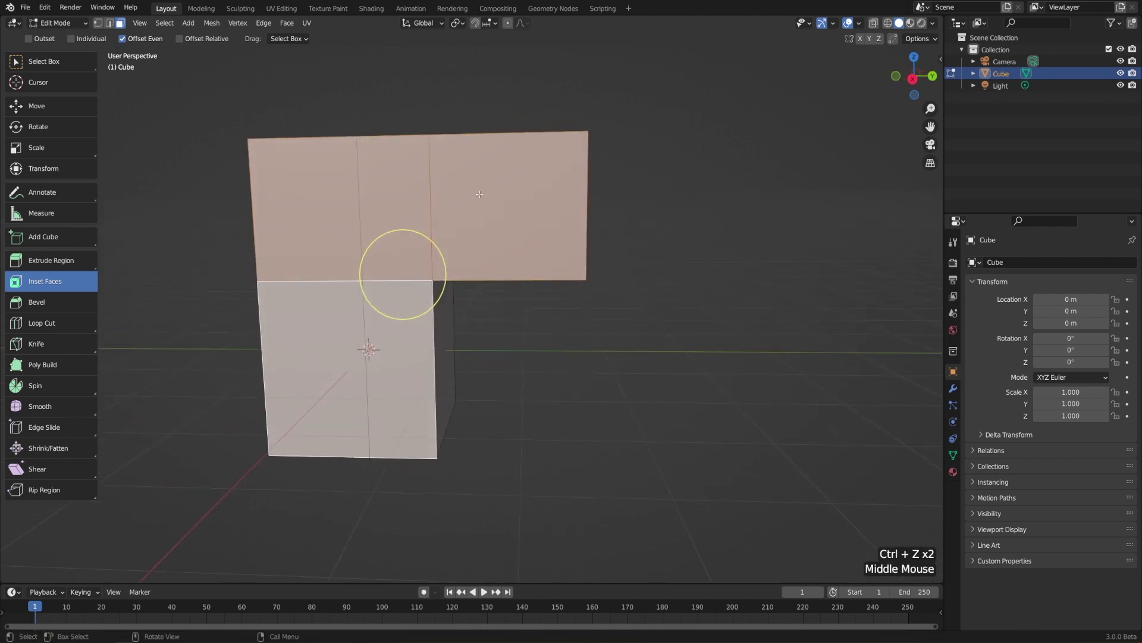
pyautogui.press('i')
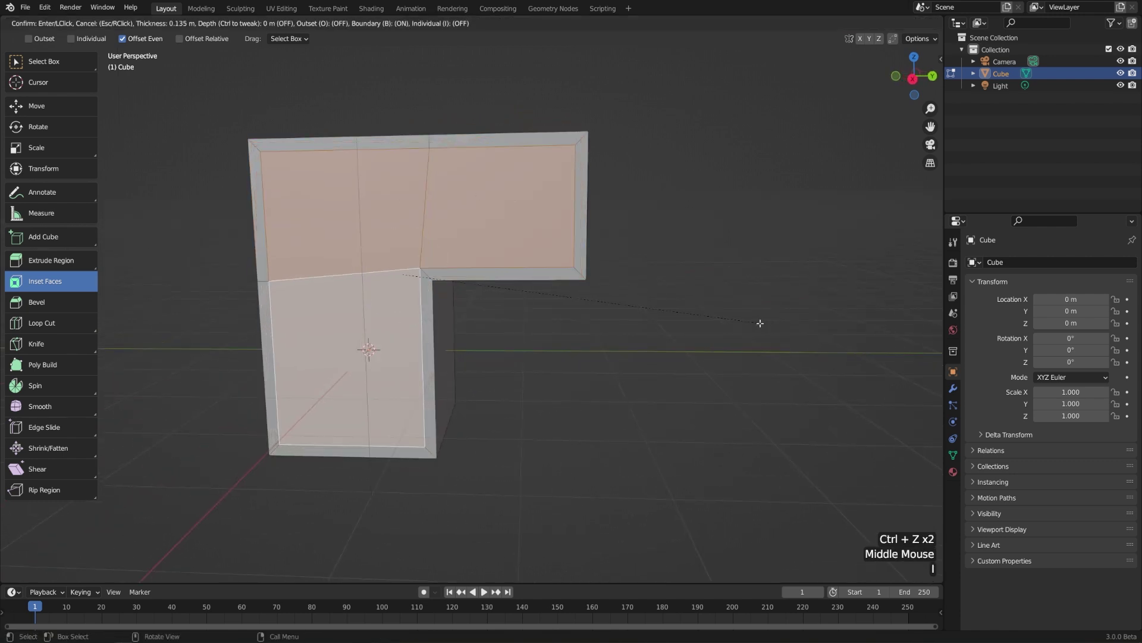
pyautogui.click(594, 365)
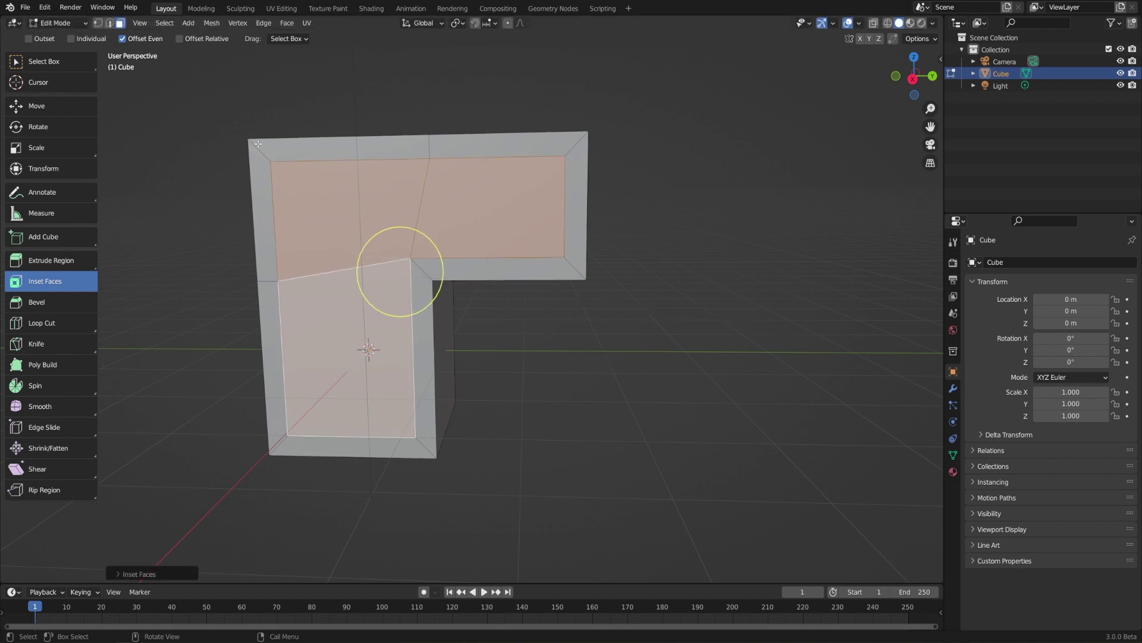
pyautogui.press('ctrl')
pyautogui.hotkey('ctrl', 'z')
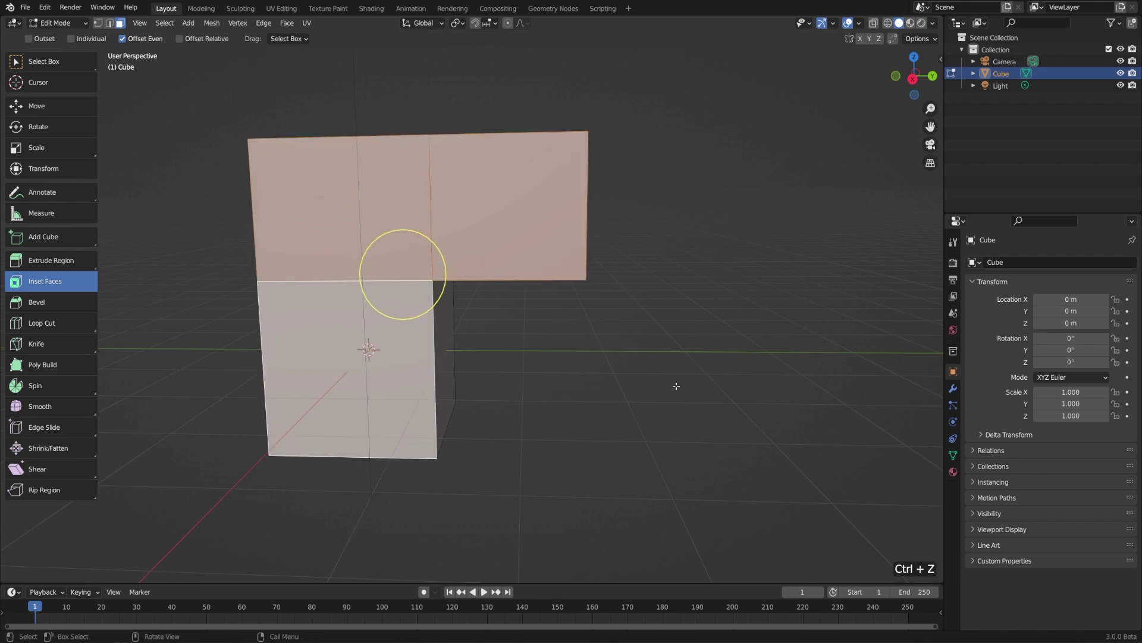
# Extrude the three L-shaped side faces in place and scale the new faces down to about 0.8
pyautogui.press('e')
pyautogui.click(677, 385)
pyautogui.press('s')
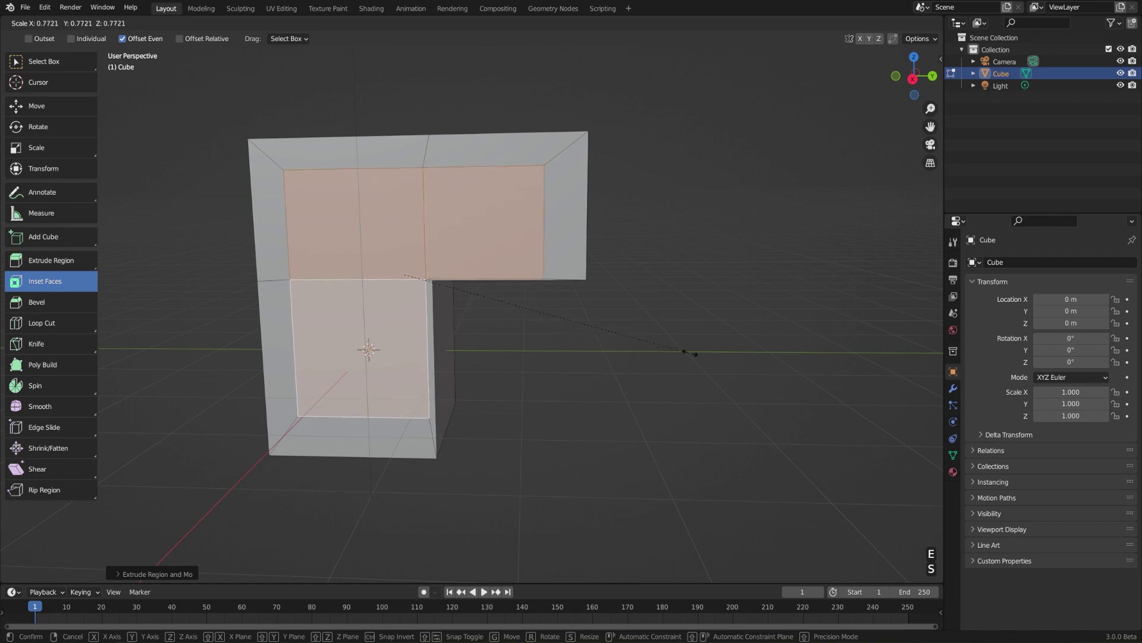
pyautogui.click(700, 360)
# Move the scaled inner faces slightly toward -Y and upward within the side plane, and scale them to narrow the uneven border
pyautogui.click(37, 106)
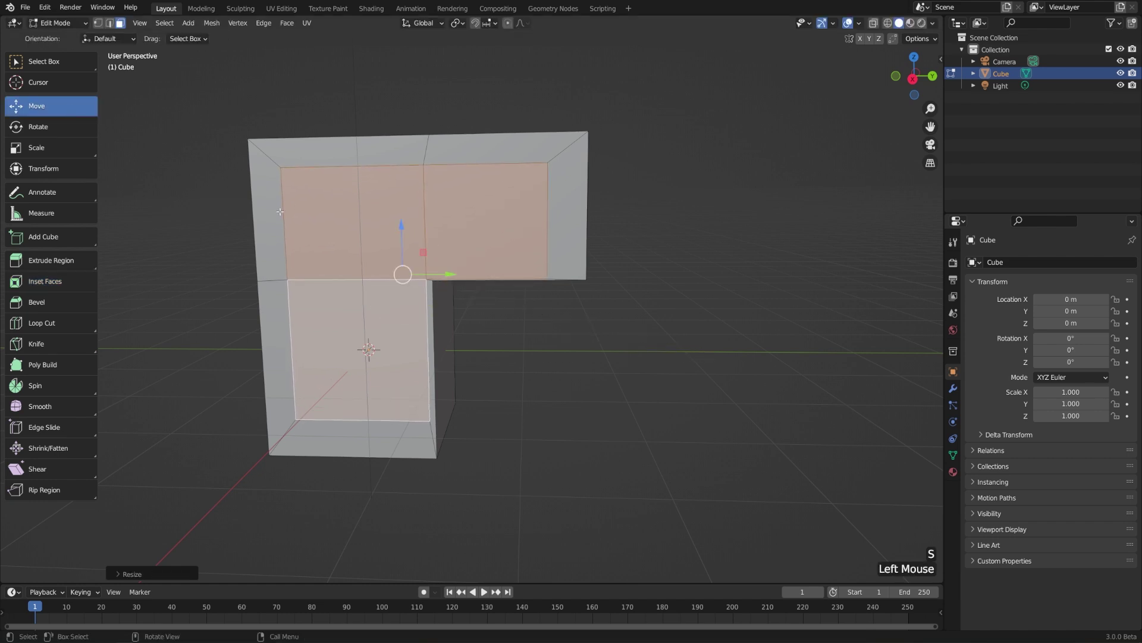
pyautogui.moveTo(430, 257); pyautogui.dragTo(419, 247)
pyautogui.press('s')
pyautogui.click(668, 311)
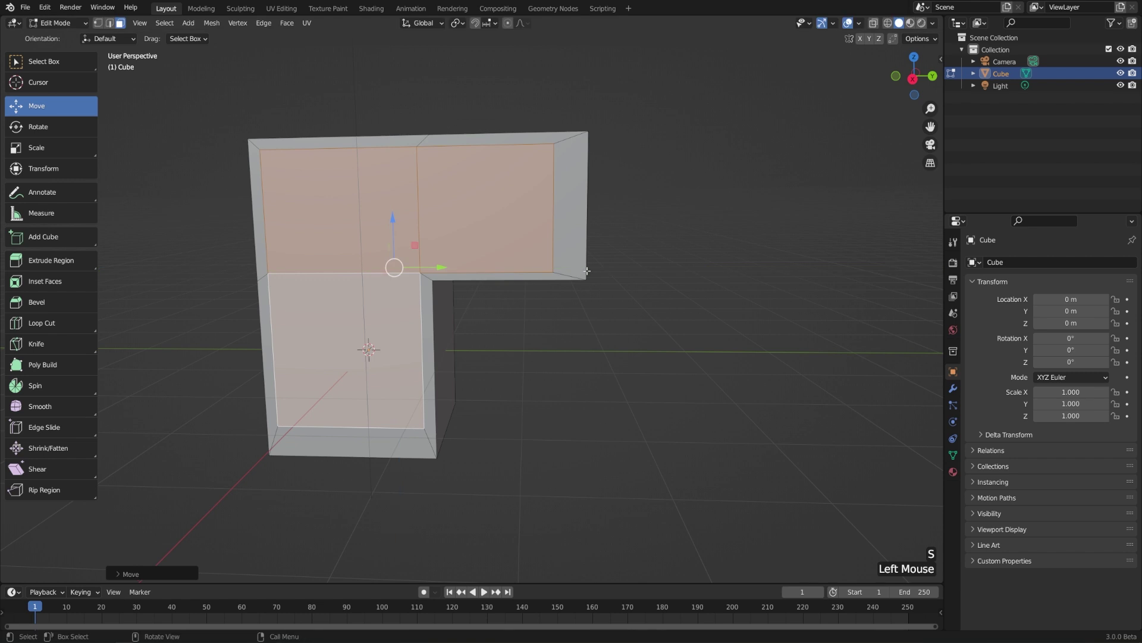
# In edge selection, move the arm's inner vertical edge outward along Y and the column's lower inner edge downward to even out the border
pyautogui.press('2')
pyautogui.click(552, 236)
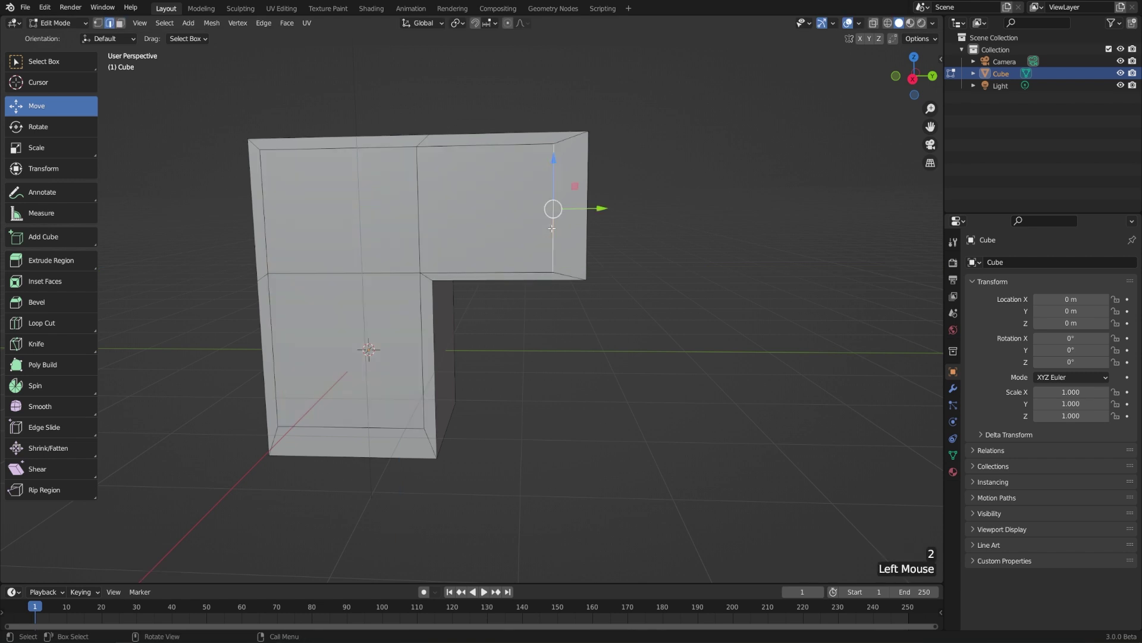
pyautogui.moveTo(599, 209); pyautogui.dragTo(615, 209)
pyautogui.click(381, 428)
pyautogui.moveTo(348, 381); pyautogui.dragTo(350, 399)
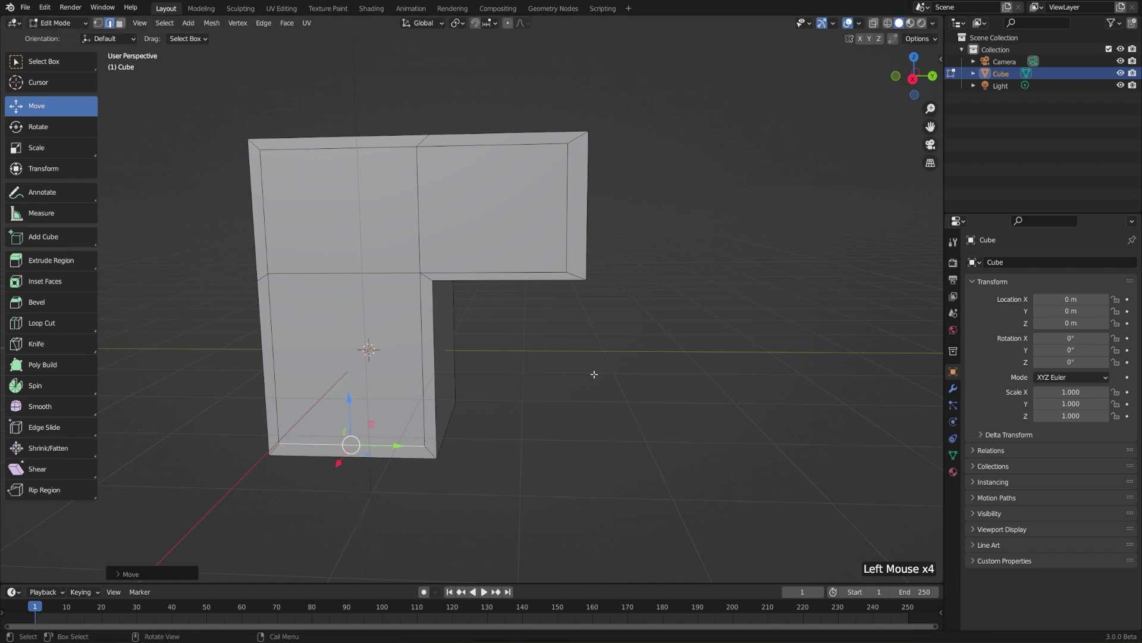
# With the Inset Faces tool, select the upper block's top face and adjacent -Y side face and inset them together around the corner
pyautogui.click(68, 282)
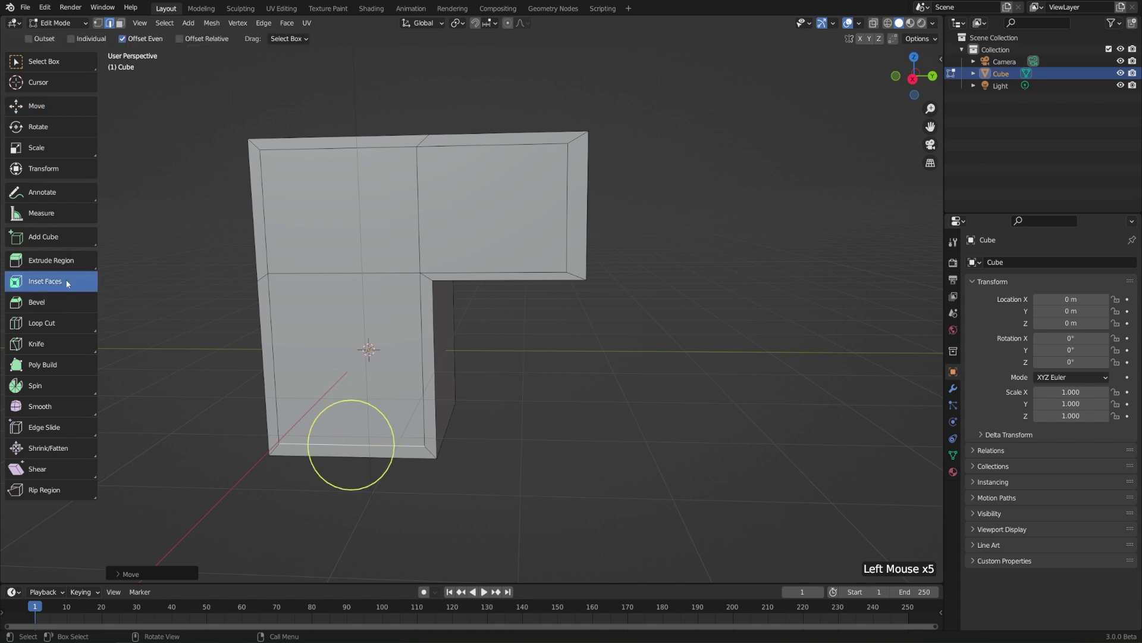
pyautogui.moveTo(151, 252); pyautogui.dragTo(418, 235, button='middle')
pyautogui.click(410, 226)
pyautogui.keyDown('shift'); pyautogui.click(415, 230); pyautogui.keyUp('shift')
pyautogui.press('3')
pyautogui.click(459, 191)
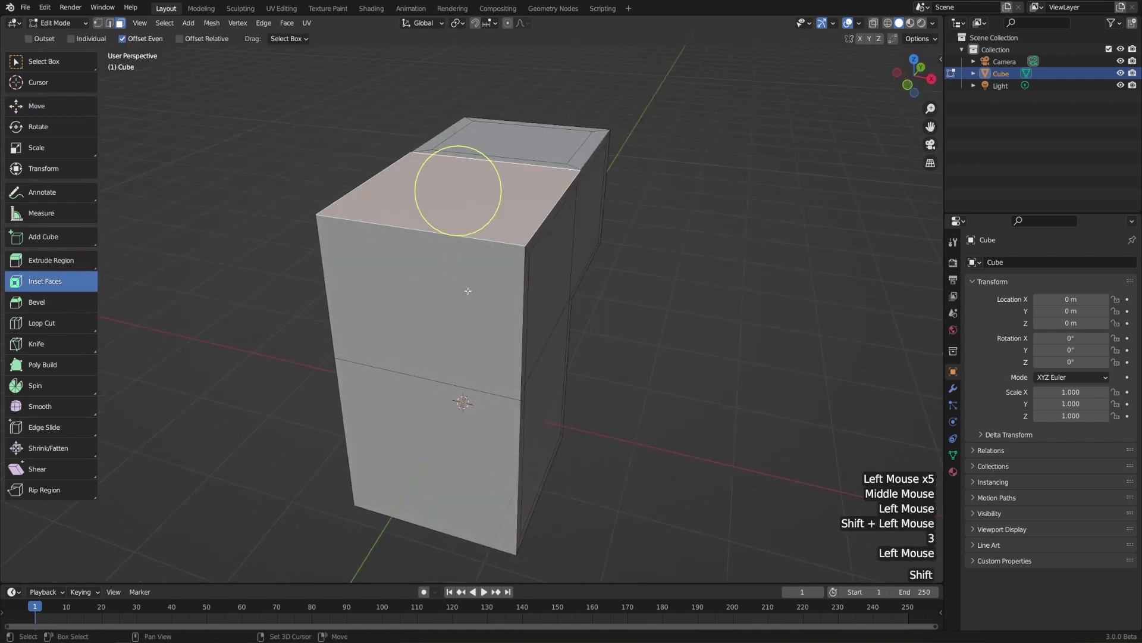
pyautogui.keyDown('shift'); pyautogui.click(446, 252); pyautogui.keyUp('shift')
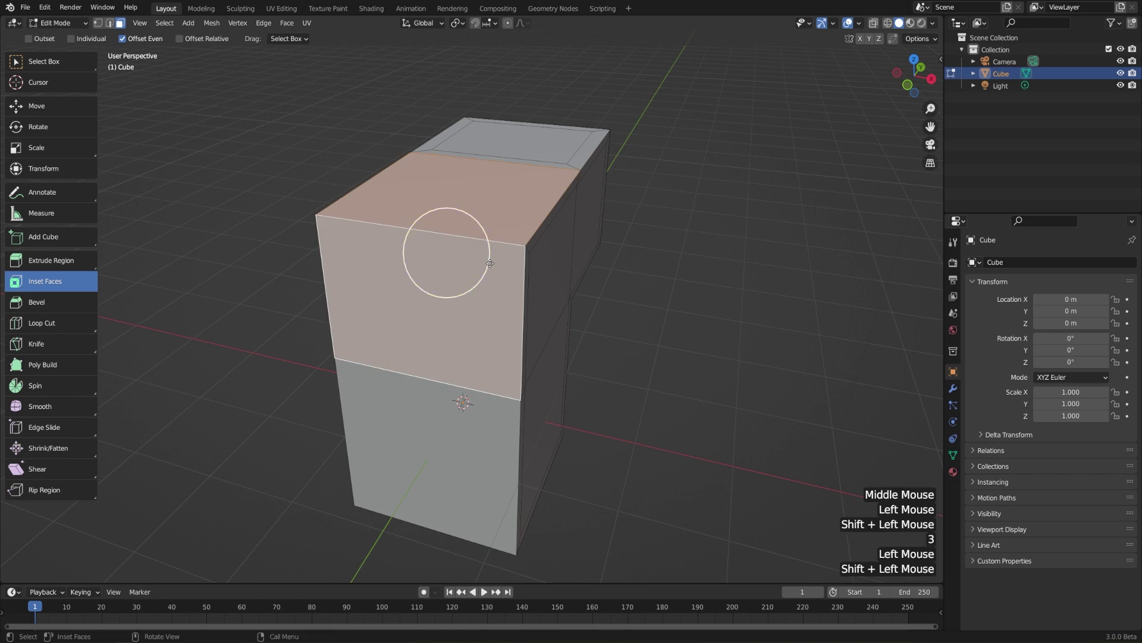
pyautogui.moveTo(491, 263)
pyautogui.mouseDown()
pyautogui.moveTo(461, 263)
pyautogui.moveTo(474, 263)
pyautogui.mouseUp()
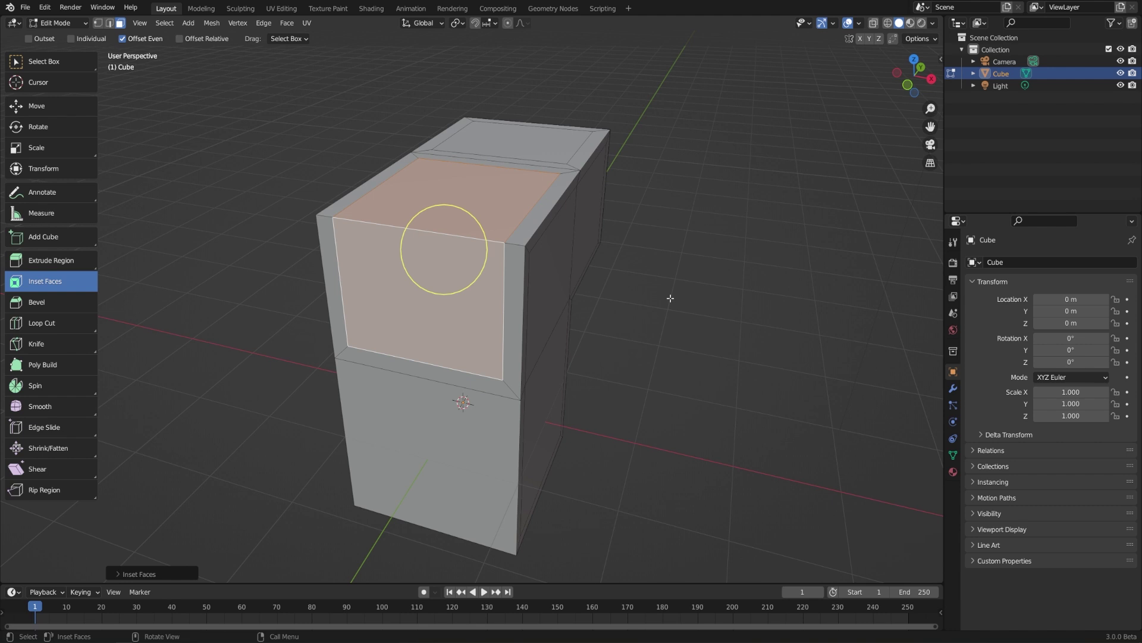
# Inset the inner face on the arm's top again, setting the thickness to about 0.175 m and the depth to about 0.253 m
pyautogui.moveTo(444, 249); pyautogui.dragTo(345, 267, button='middle')
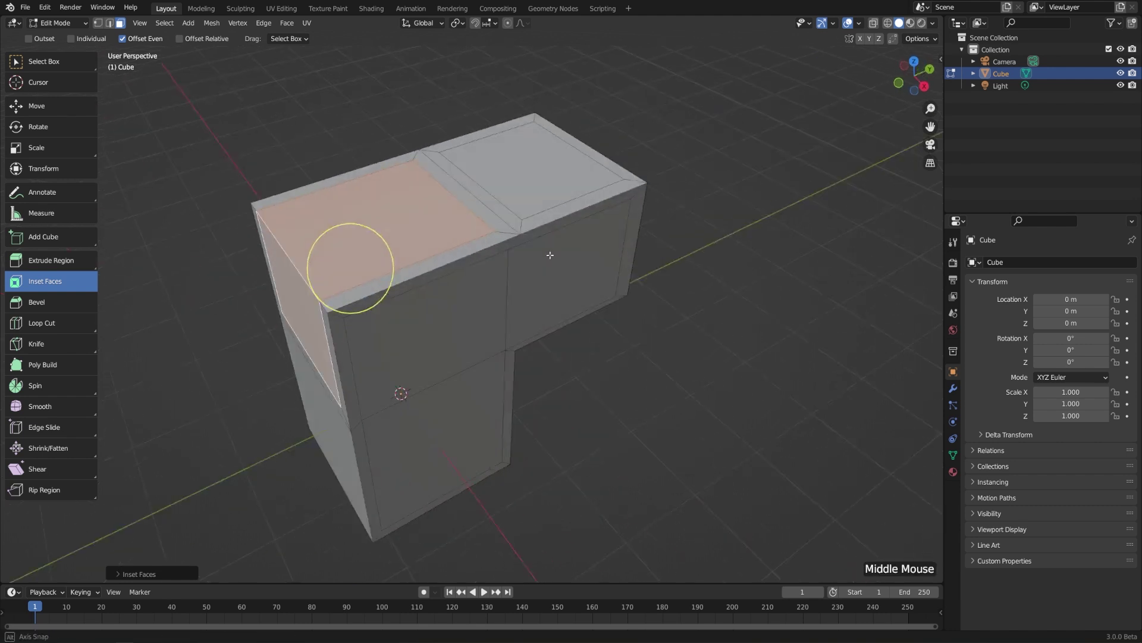
pyautogui.click(523, 191)
pyautogui.press('i')
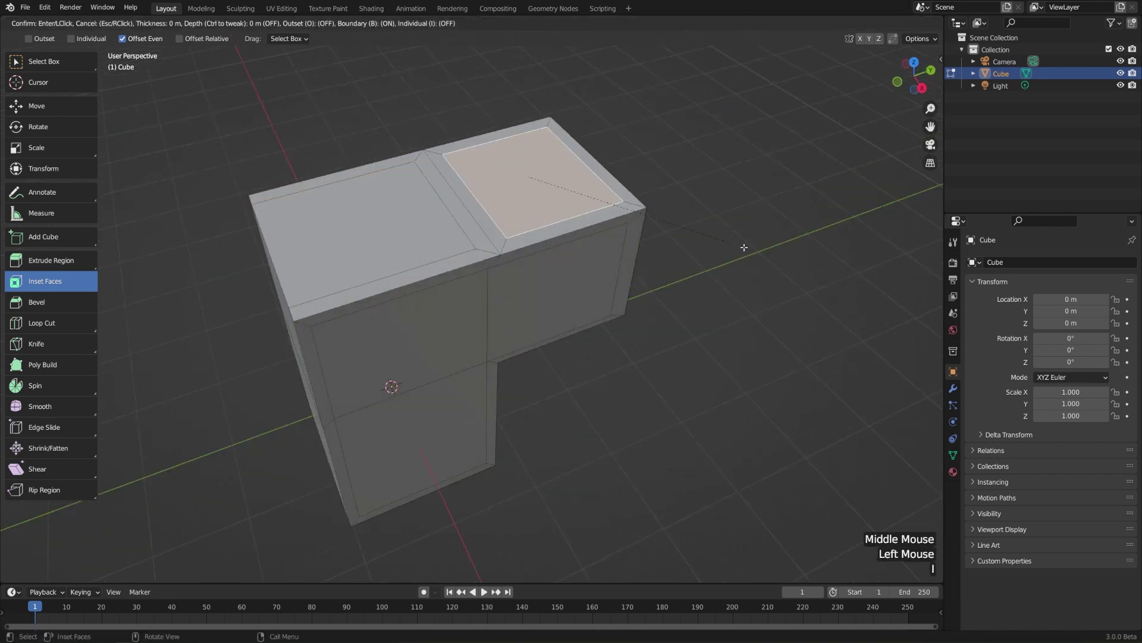
pyautogui.click(725, 236)
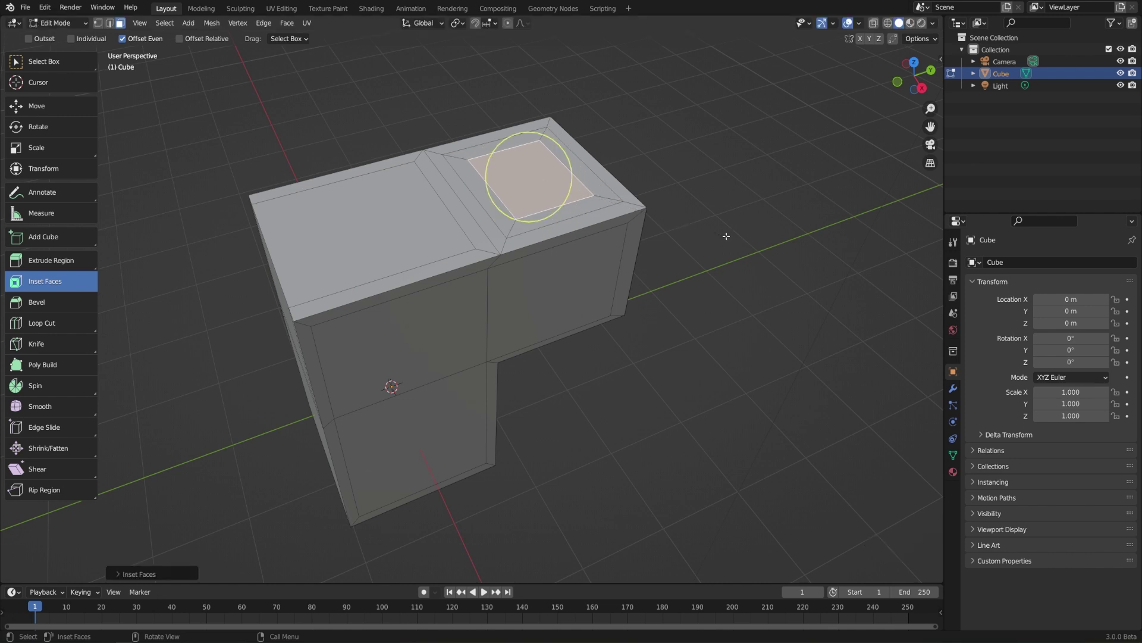
pyautogui.click(116, 574)
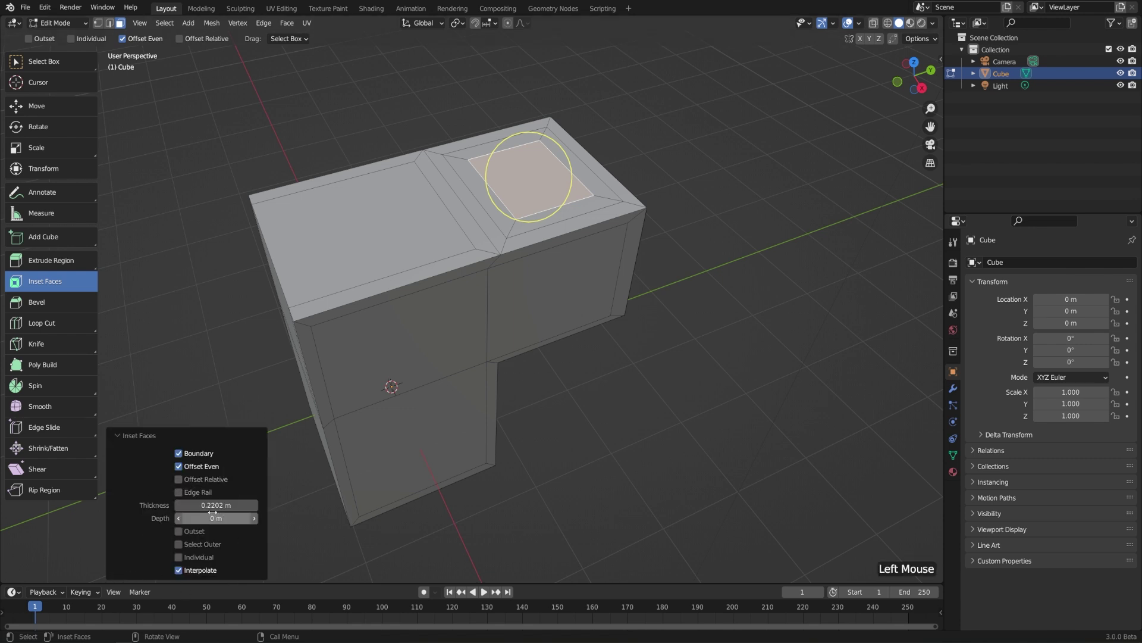
pyautogui.moveTo(215, 504)
pyautogui.mouseDown()
pyautogui.moveTo(235, 504)
pyautogui.moveTo(220, 505)
pyautogui.moveTo(220, 518)
pyautogui.moveTo(238, 517)
pyautogui.moveTo(223, 517)
pyautogui.mouseUp()
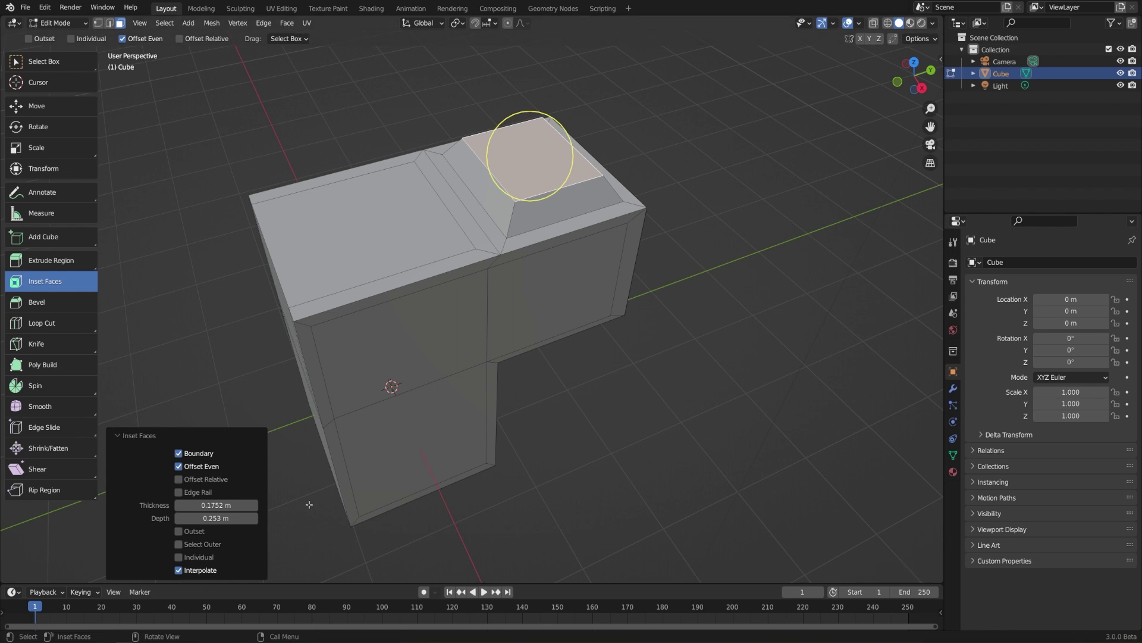
# Inset the lower column's adjacent -Y and -X side faces by about 0.184 m, and enable the Individual option for the inset
pyautogui.moveTo(331, 488); pyautogui.dragTo(506, 339, button='middle')
pyautogui.scroll(-2, 492, 204)
pyautogui.moveTo(473, 414); pyautogui.dragTo(466, 205, button='middle')
pyautogui.scroll(2, 466, 204)
pyautogui.click(597, 345)
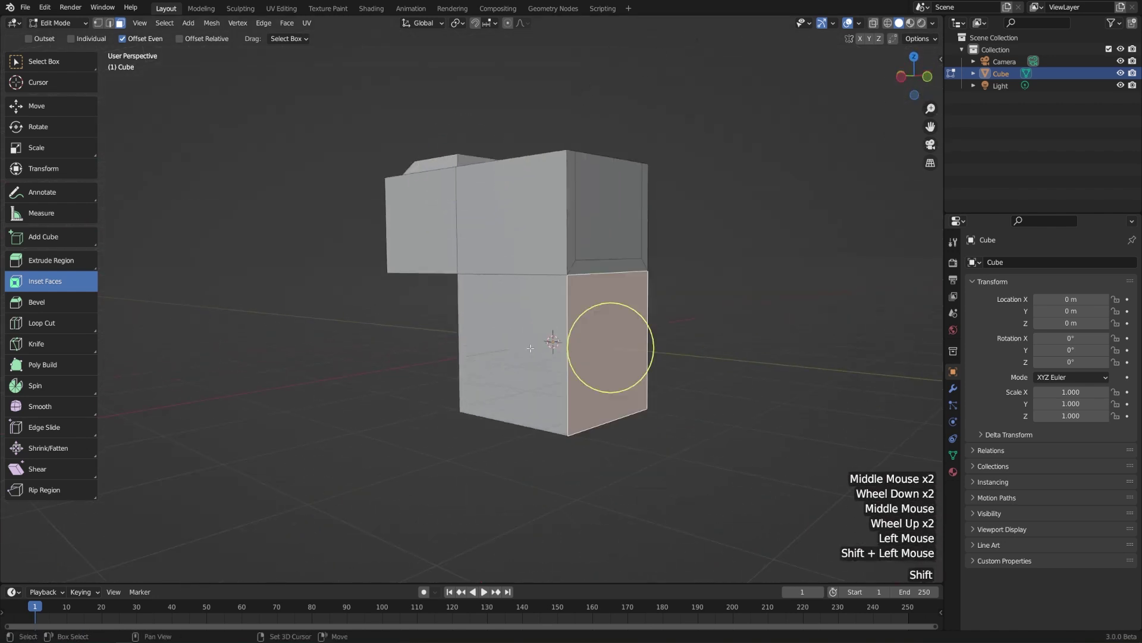
pyautogui.keyDown('shift'); pyautogui.click(548, 345); pyautogui.keyUp('shift')
pyautogui.keyDown('shift'); pyautogui.moveTo(548, 345); pyautogui.dragTo(529, 346, button='middle'); pyautogui.keyUp('shift')
pyautogui.scroll(2, 794, 383)
pyautogui.press('i')
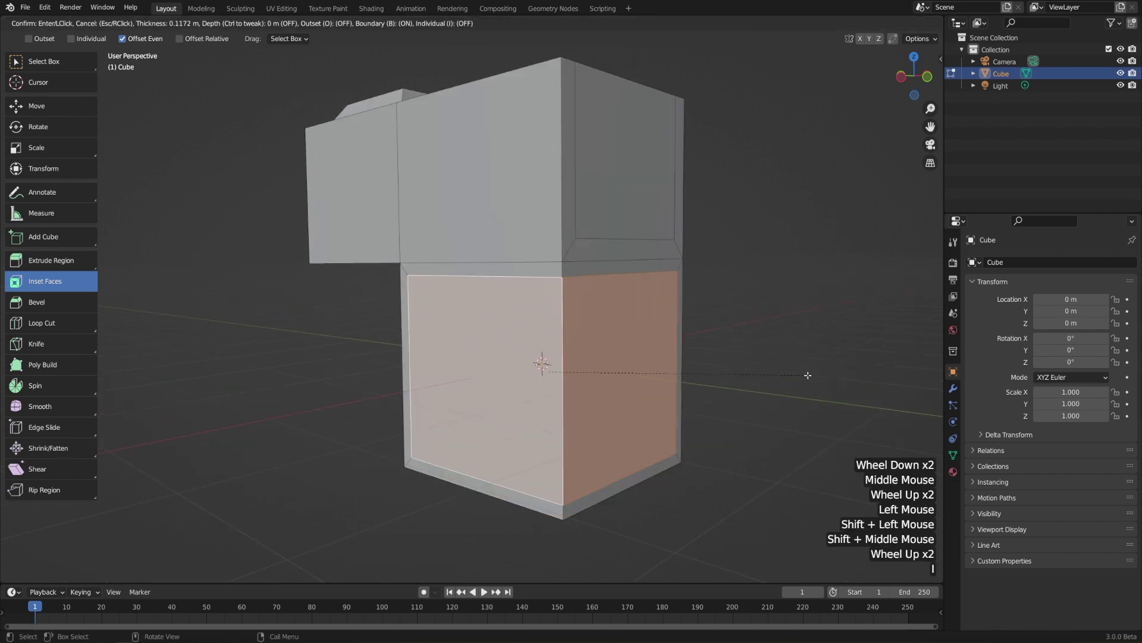
pyautogui.click(804, 373)
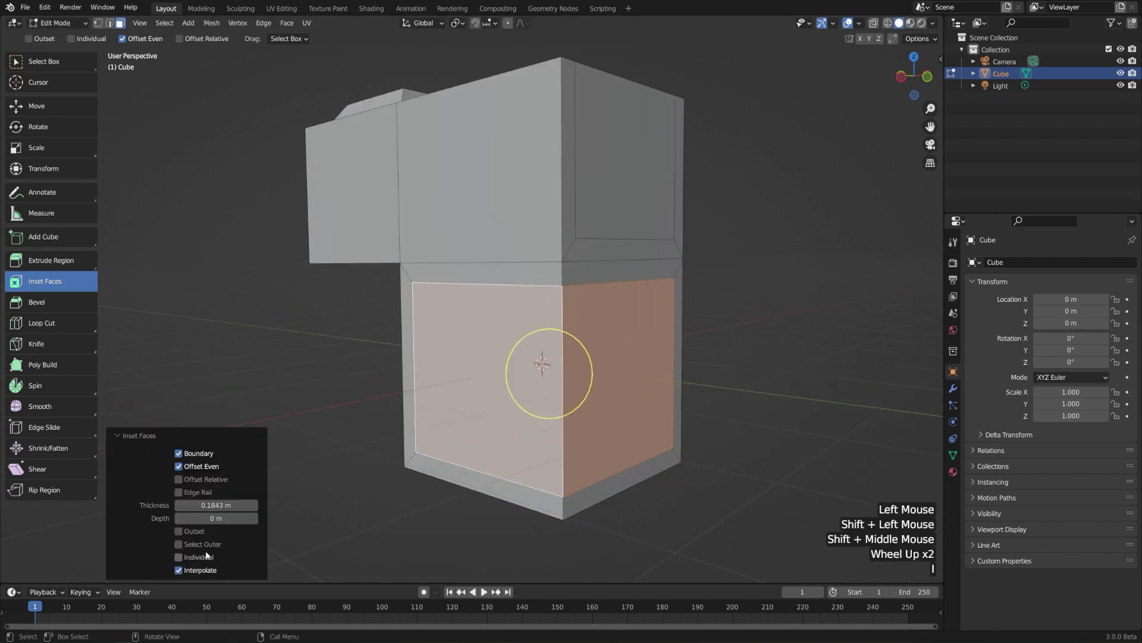
pyautogui.click(198, 557)
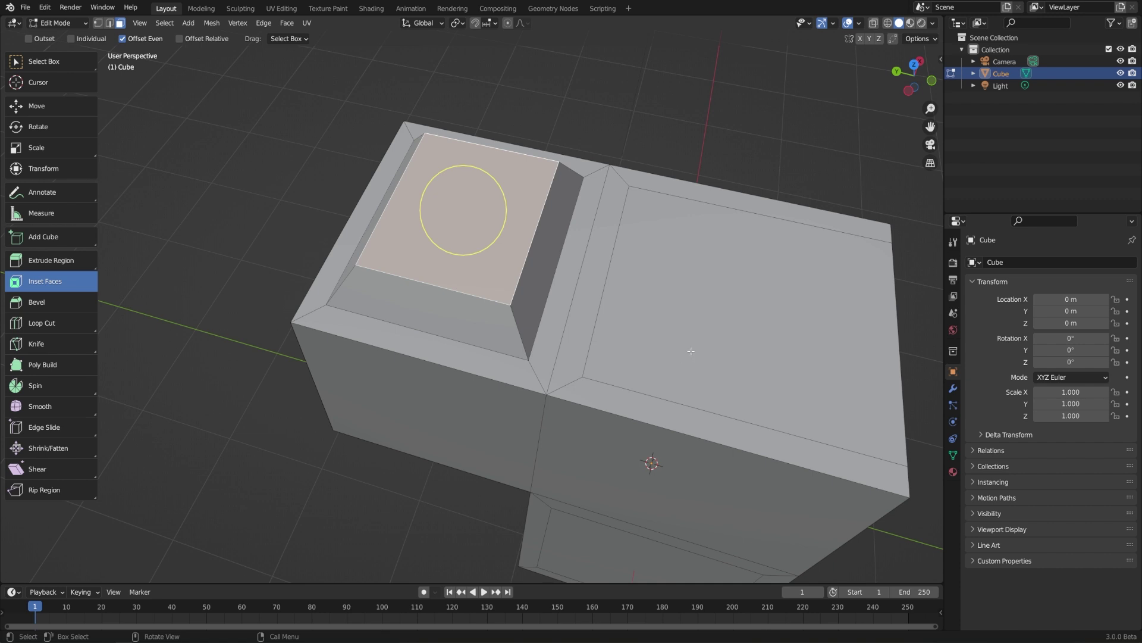
# Inset the -X side faces of the arm and upper block together by about 0.129 m, with Individual and Outset off
pyautogui.scroll(-2, 691, 351)
pyautogui.moveTo(582, 411); pyautogui.dragTo(513, 276, button='middle')
pyautogui.click(513, 276)
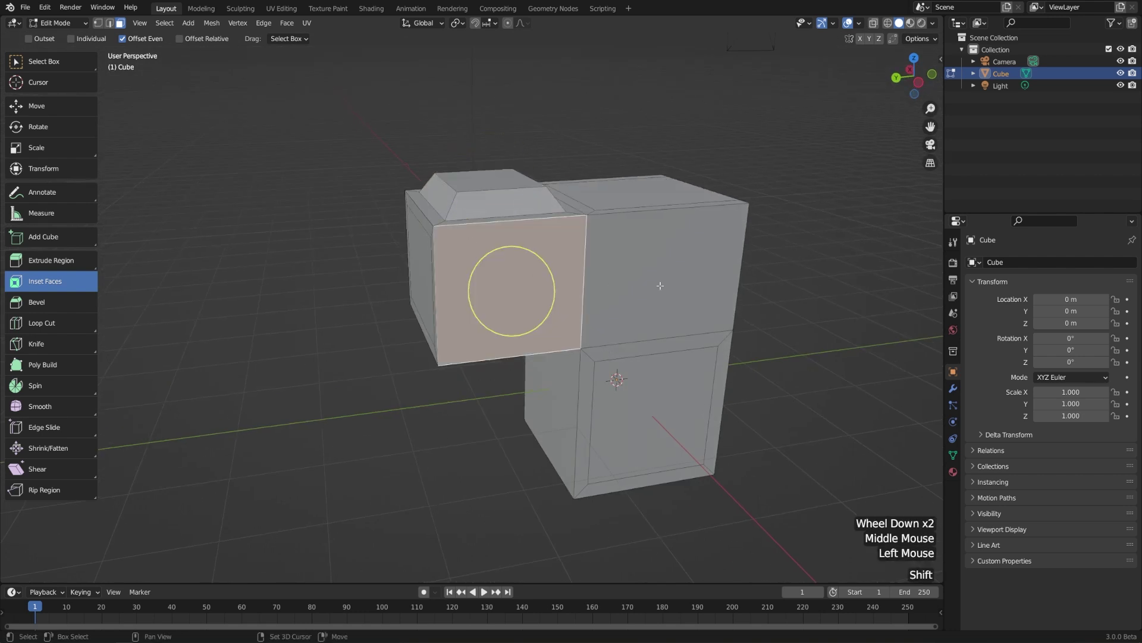
pyautogui.keyDown('shift'); pyautogui.click(670, 279); pyautogui.keyUp('shift')
pyautogui.keyDown('shift'); pyautogui.moveTo(670, 279); pyautogui.dragTo(642, 287, button='middle'); pyautogui.keyUp('shift')
pyautogui.scroll(2, 625, 284)
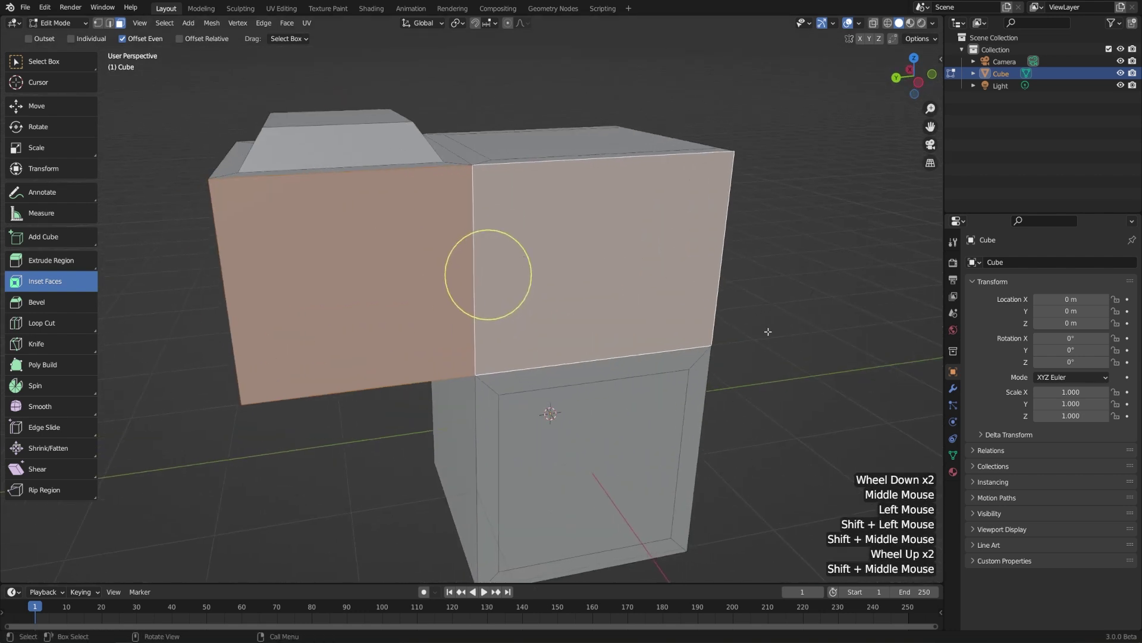
pyautogui.press('i')
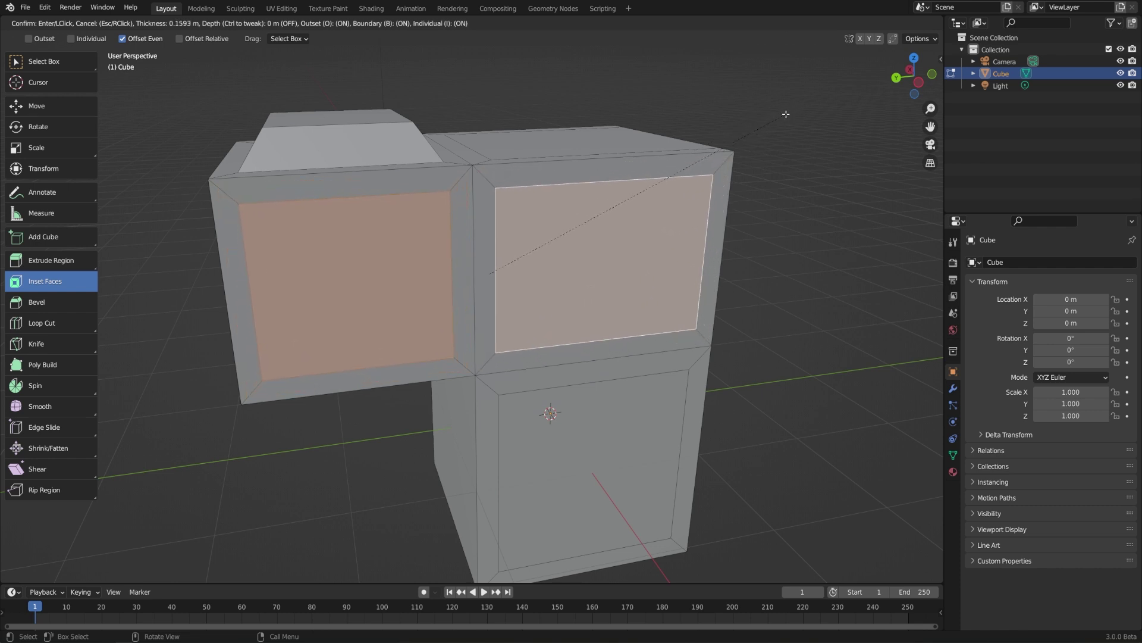
pyautogui.press('i')
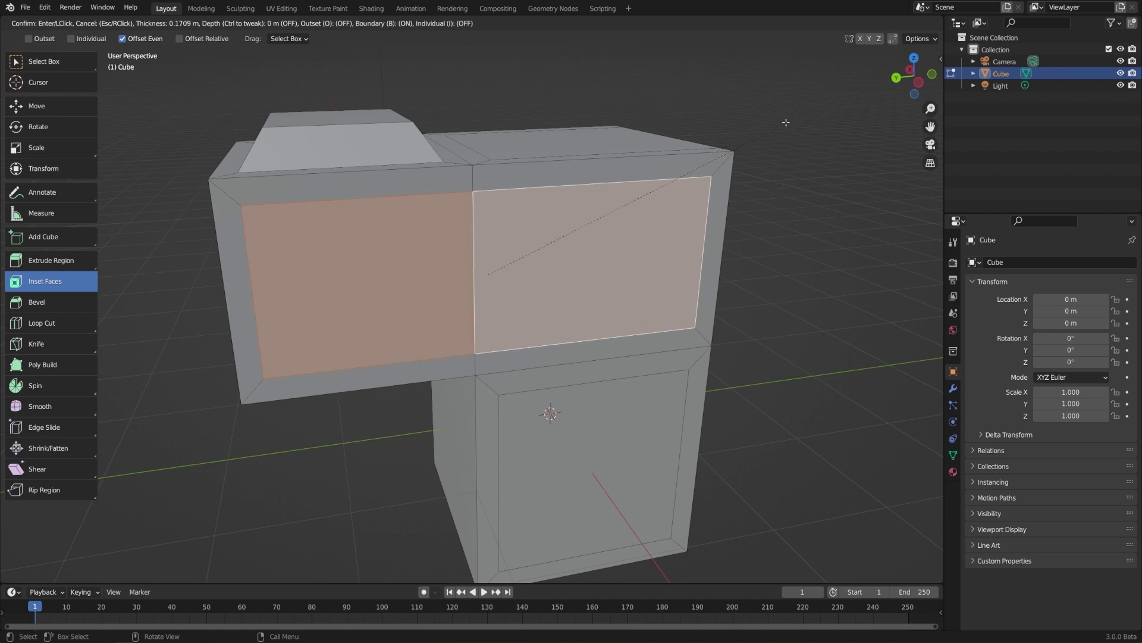
pyautogui.press('o')
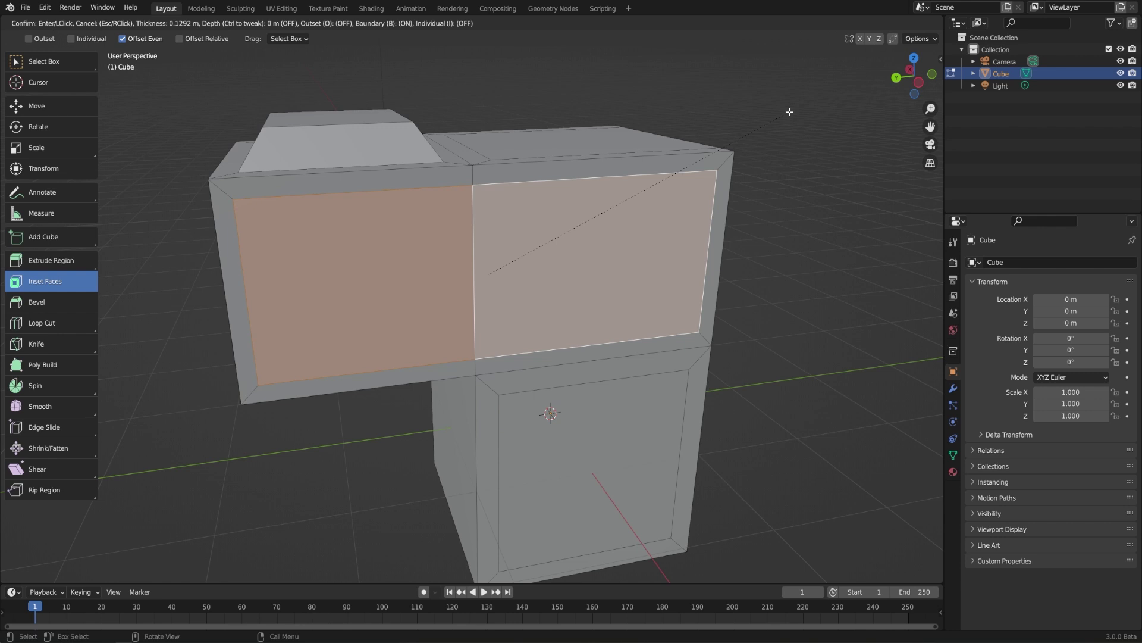
pyautogui.click(790, 111)
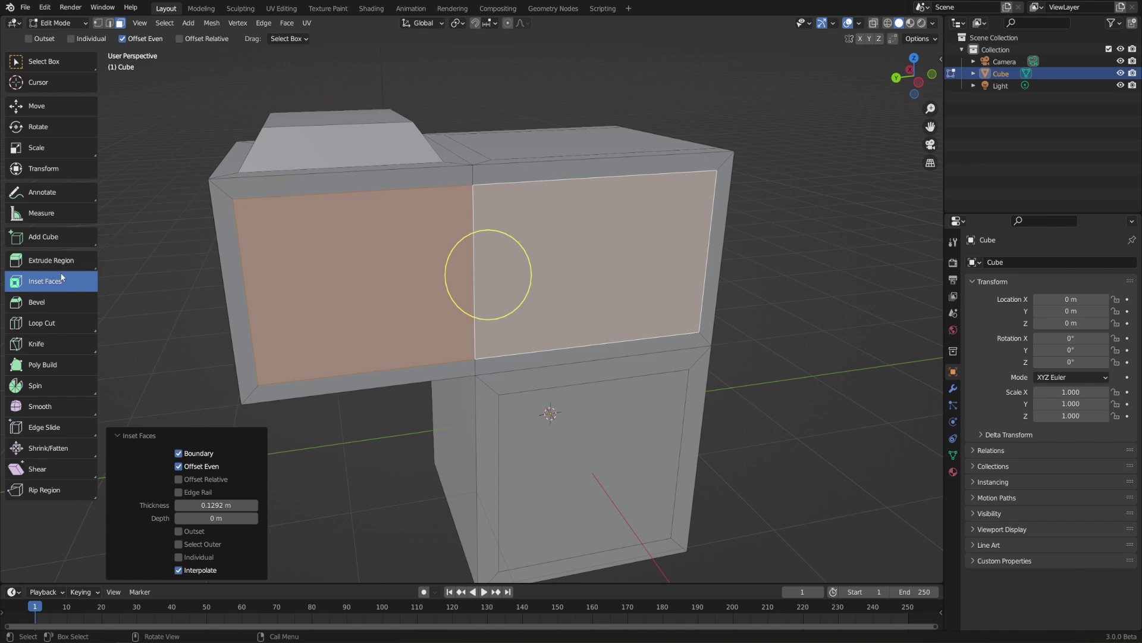
# Select the inner face on the upper block's top and examine the inset borders around the model
pyautogui.click(62, 277)
pyautogui.click(571, 147)
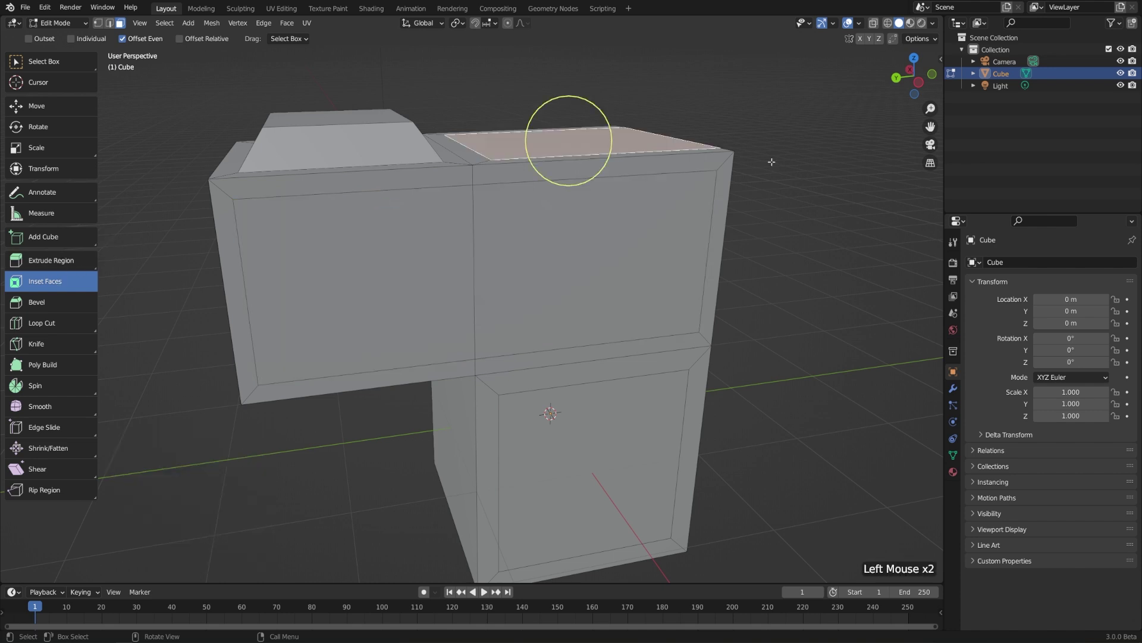
pyautogui.moveTo(788, 166); pyautogui.dragTo(701, 213, button='middle')
pyautogui.scroll(-2, 701, 213)
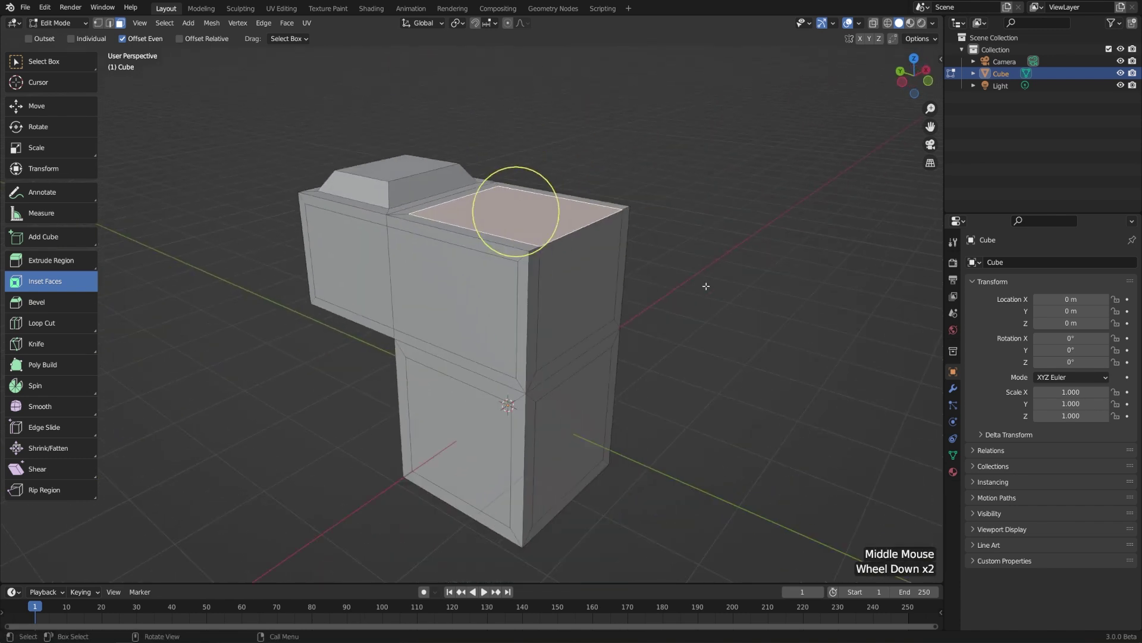
pyautogui.moveTo(709, 359); pyautogui.dragTo(714, 355, button='middle')
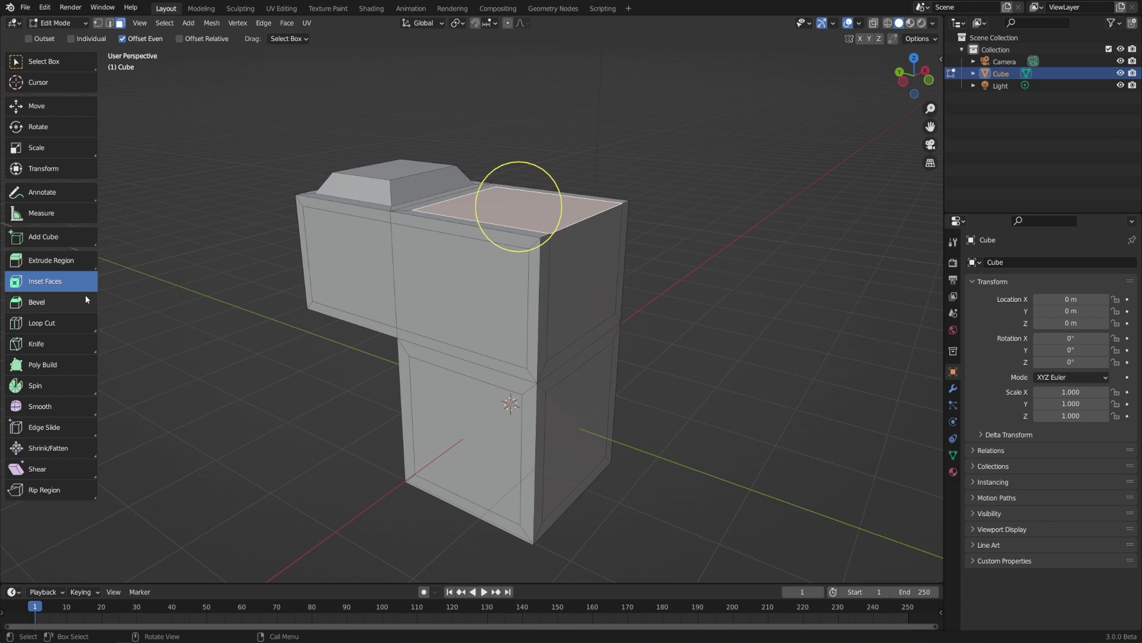
# With the Knife tool, cut a straight horizontal line across the upper block's inner -Y side face, close to its upper edge
pyautogui.click(38, 345)
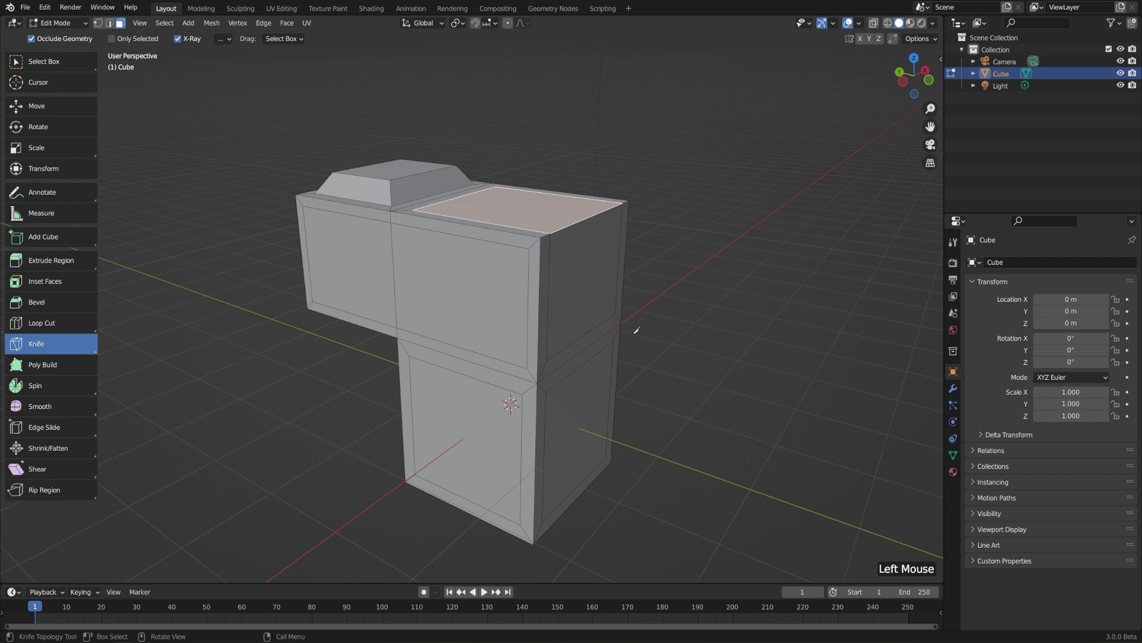
pyautogui.moveTo(690, 277); pyautogui.dragTo(631, 280, button='middle')
pyautogui.scroll(1, 703, 391)
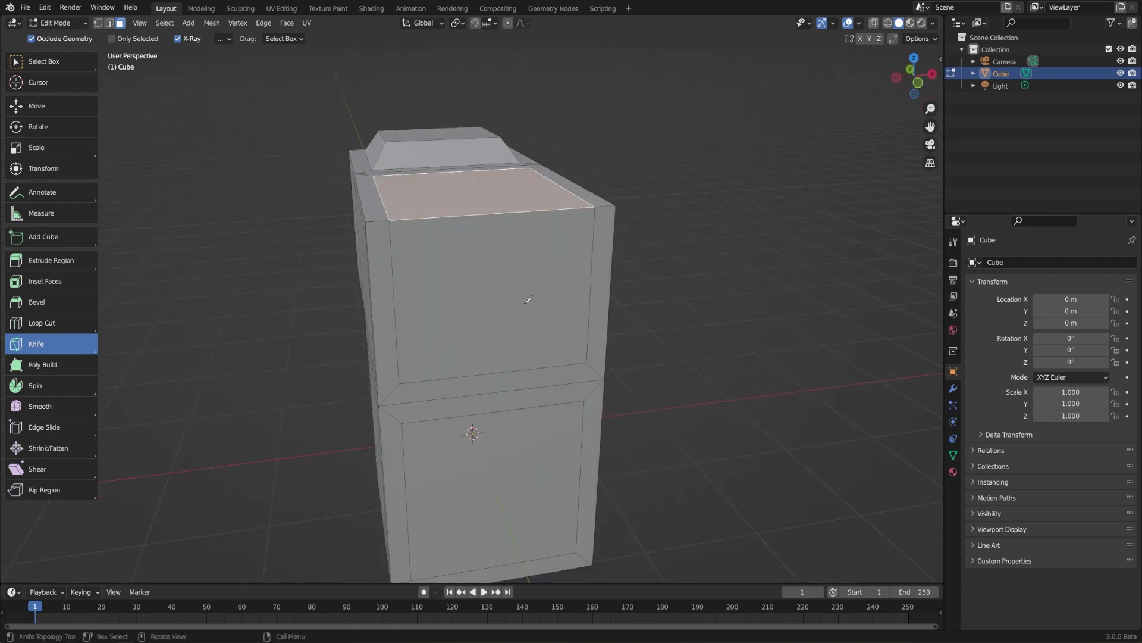
pyautogui.click(390, 248)
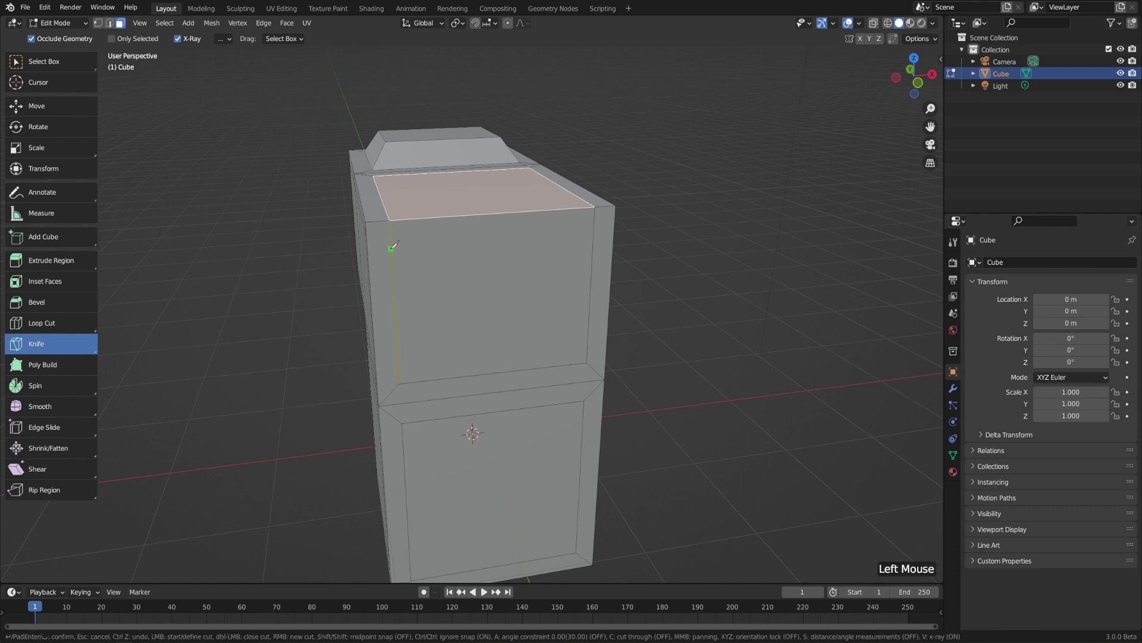
pyautogui.click(593, 237)
pyautogui.press('Return')
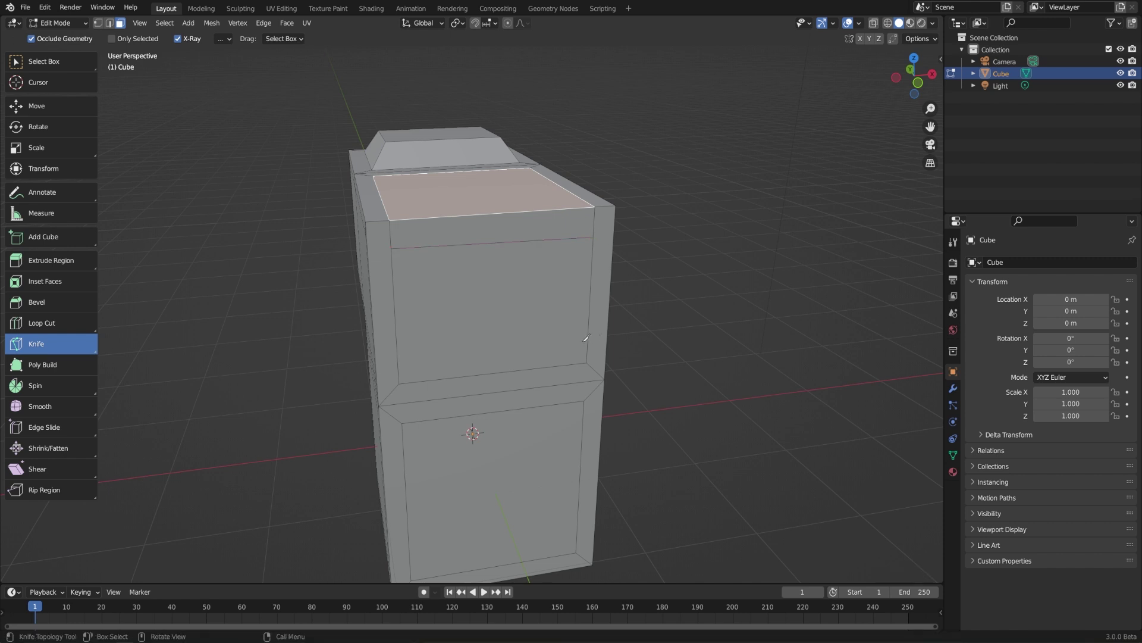
# Knife-cut a vertical line down the block and column's -X side, continuing in a zigzag back up to the block's upper inset edge
pyautogui.moveTo(566, 333); pyautogui.dragTo(522, 145, button='middle')
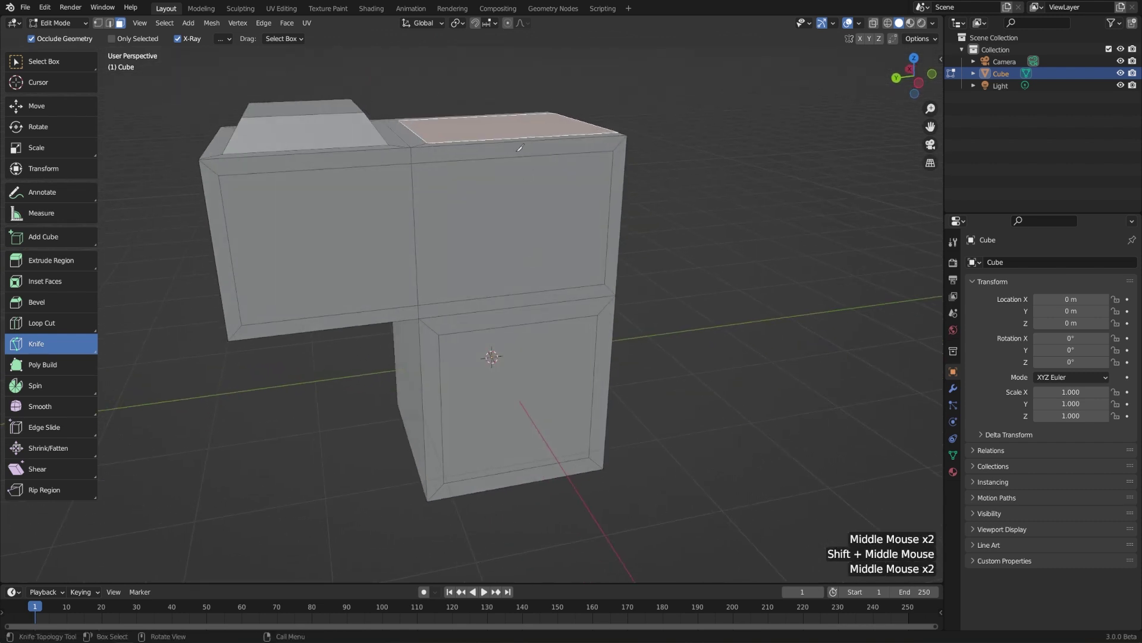
pyautogui.click(521, 141)
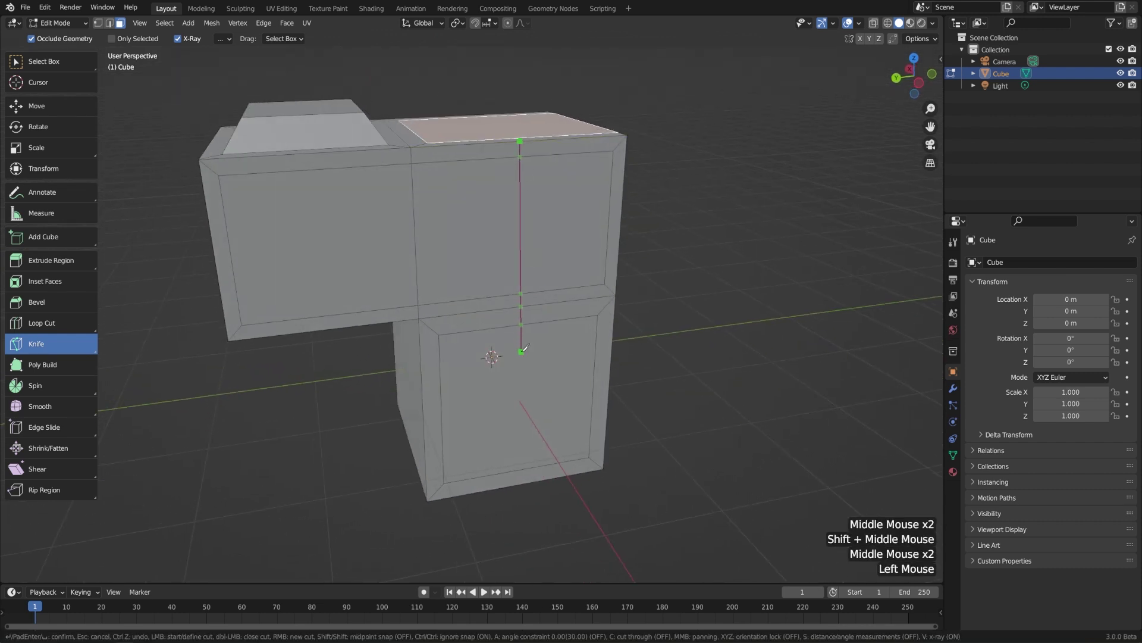
pyautogui.click(522, 483)
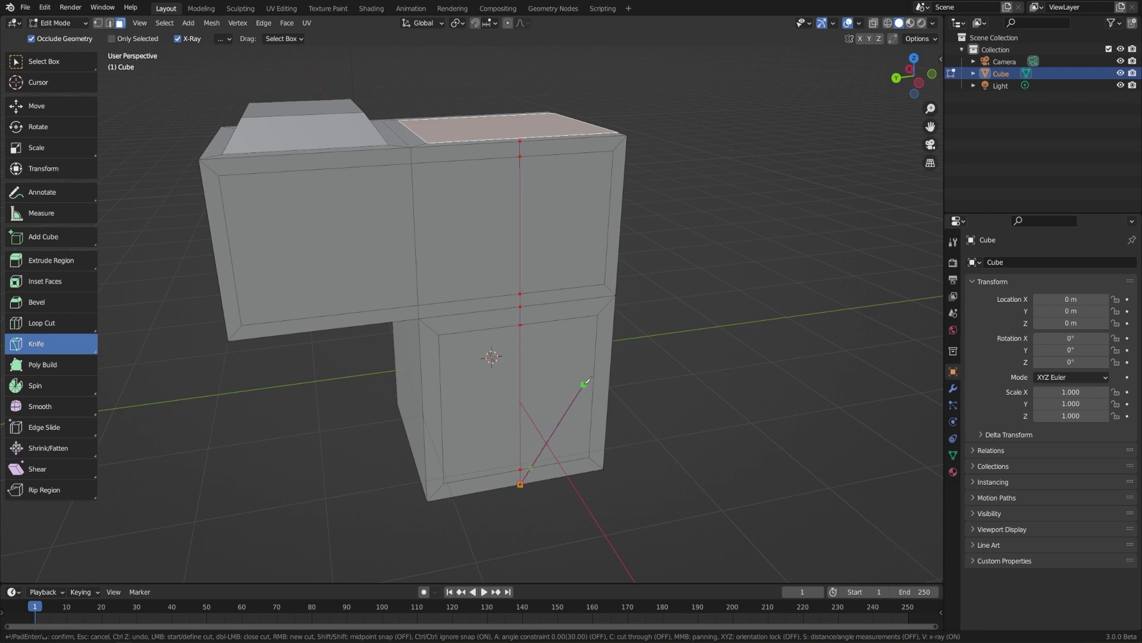
pyautogui.click(566, 319)
pyautogui.click(607, 228)
pyautogui.click(557, 154)
pyautogui.press('Return')
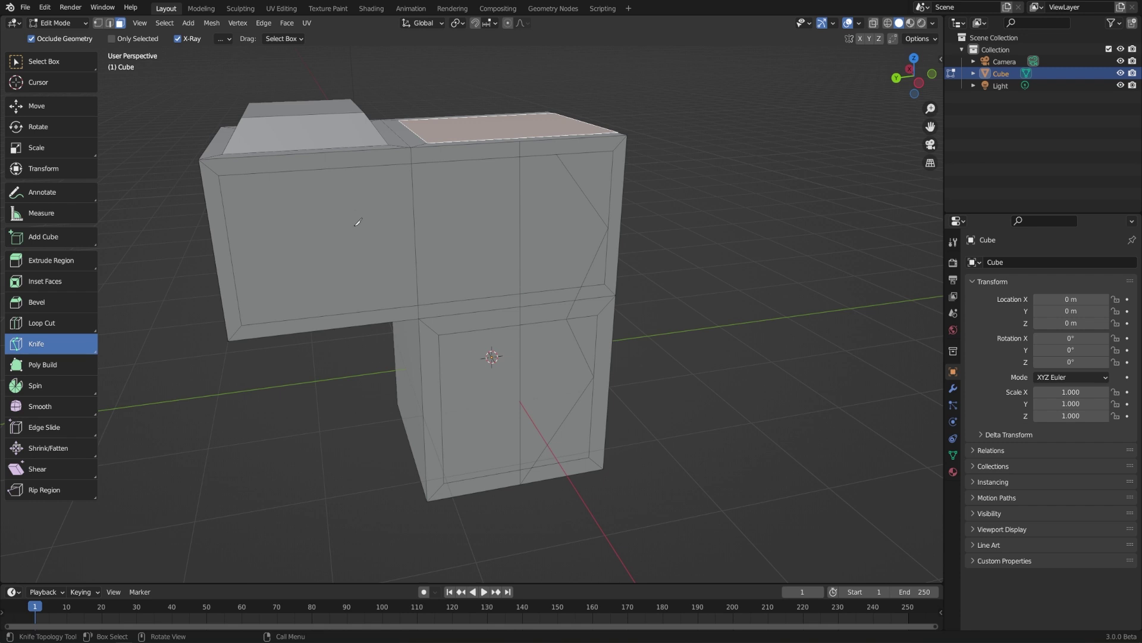
# Knife-cut a closed four-sided shape into the middle of the arm's -X side face
pyautogui.keyDown('shift'); pyautogui.moveTo(370, 217); pyautogui.dragTo(436, 212, button='middle'); pyautogui.keyUp('shift')
pyautogui.scroll(1, 436, 212)
pyautogui.click(439, 180)
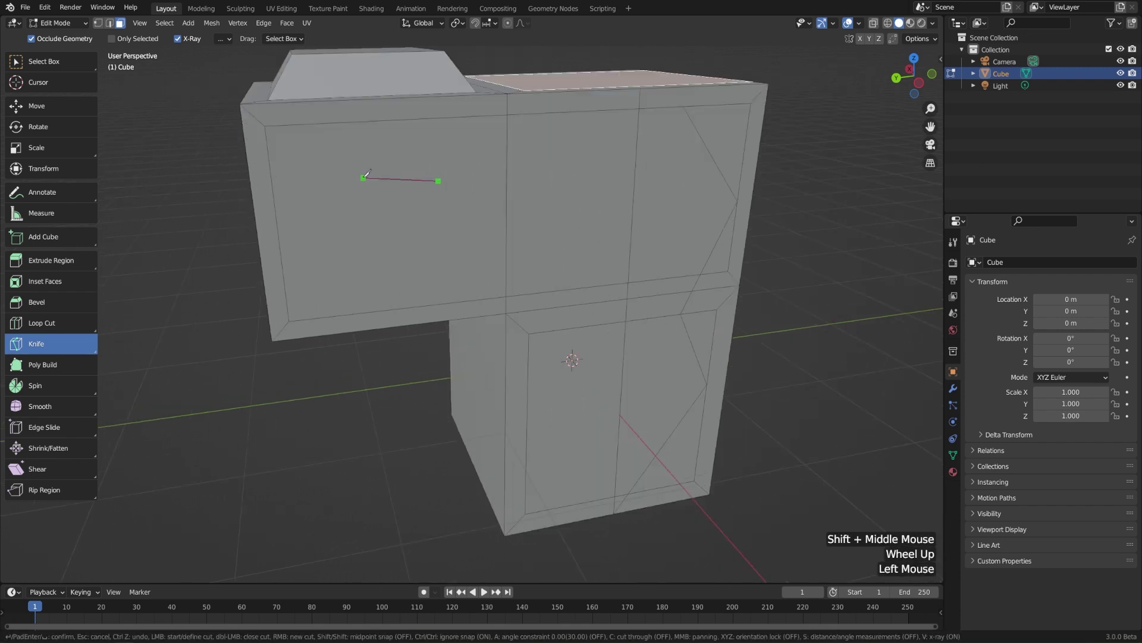
pyautogui.click(343, 187)
pyautogui.click(347, 257)
pyautogui.click(448, 249)
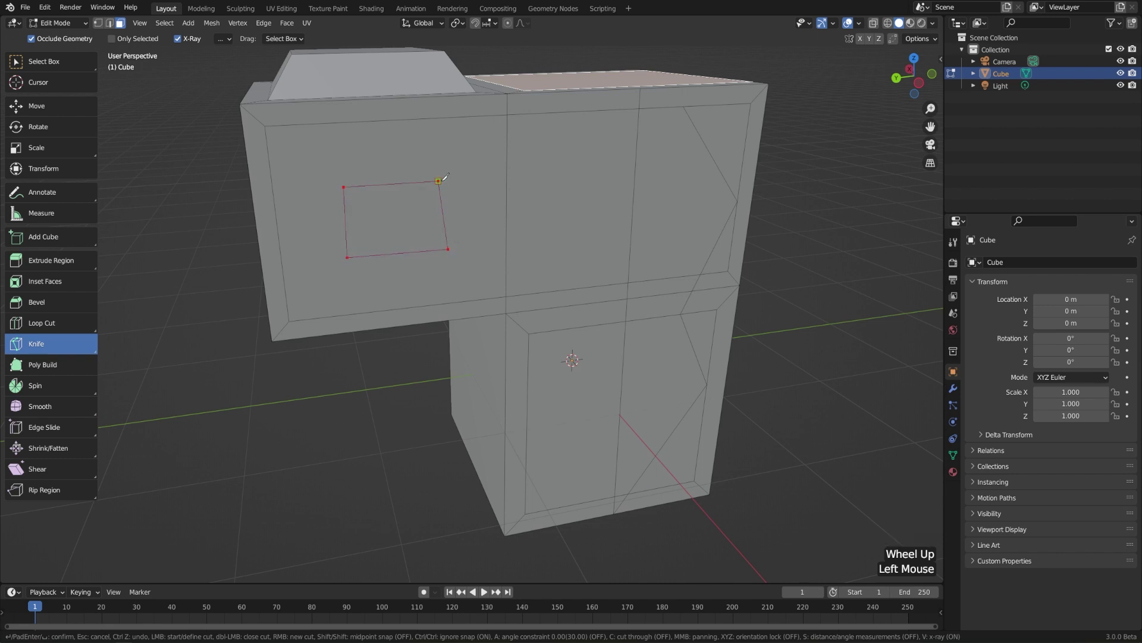
pyautogui.press('Return')
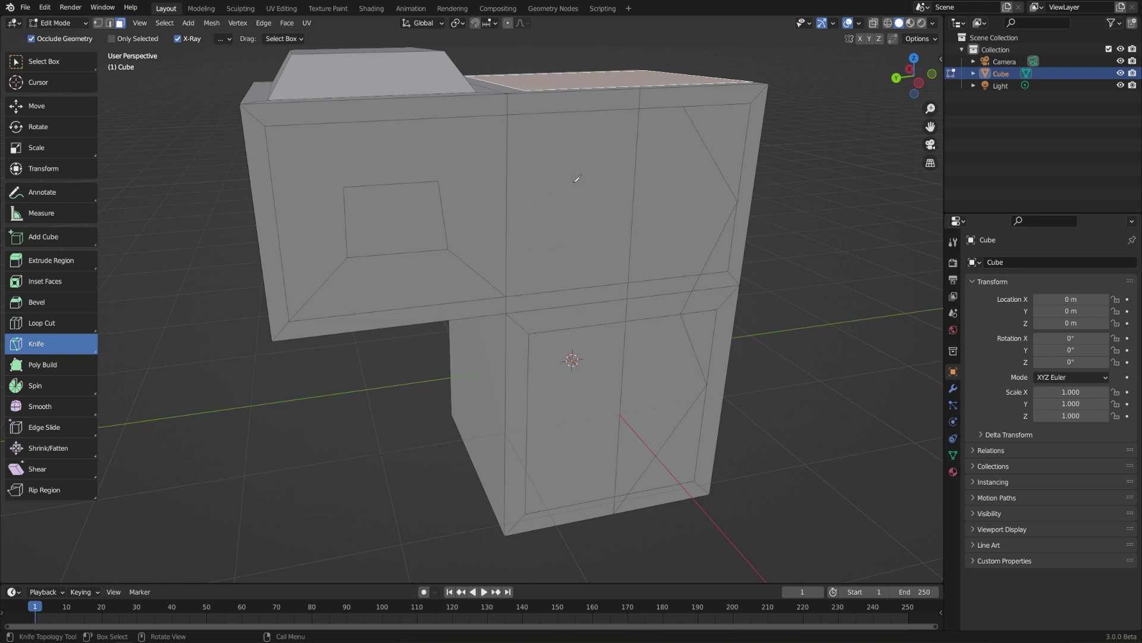
# Knife-cut a closed triangle into the upper block's -X side face, between the arm seam and the vertical cut
pyautogui.click(574, 159)
pyautogui.click(529, 238)
pyautogui.click(607, 235)
pyautogui.click(574, 158)
pyautogui.press('Return')
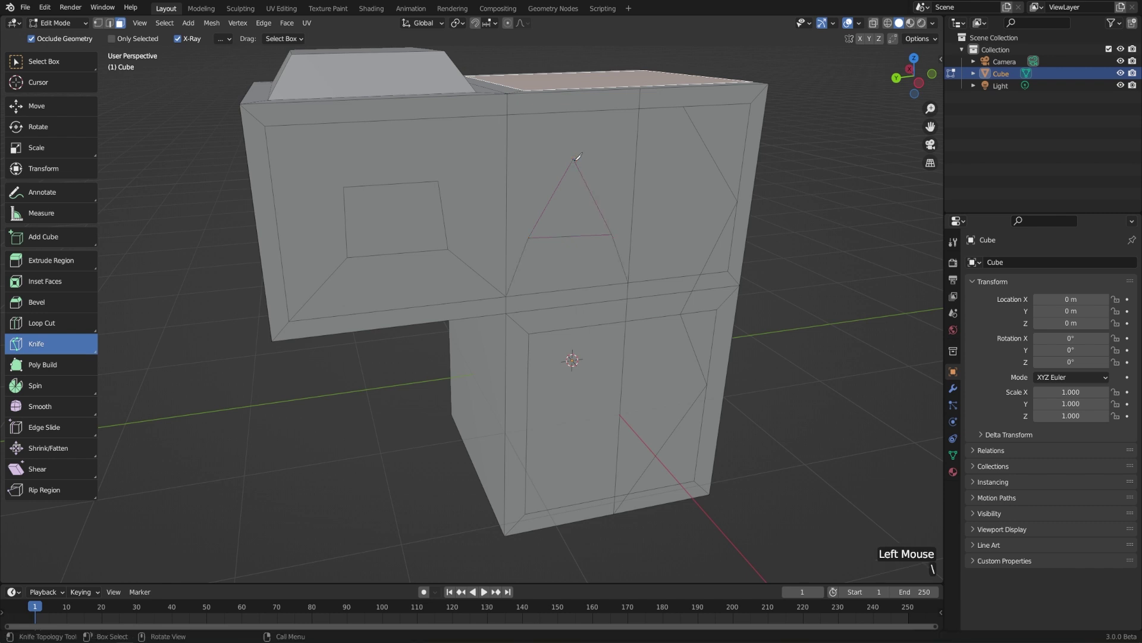
# Extrude the triangular face inward by about 0.195 m with Extrude Region
pyautogui.click(55, 260)
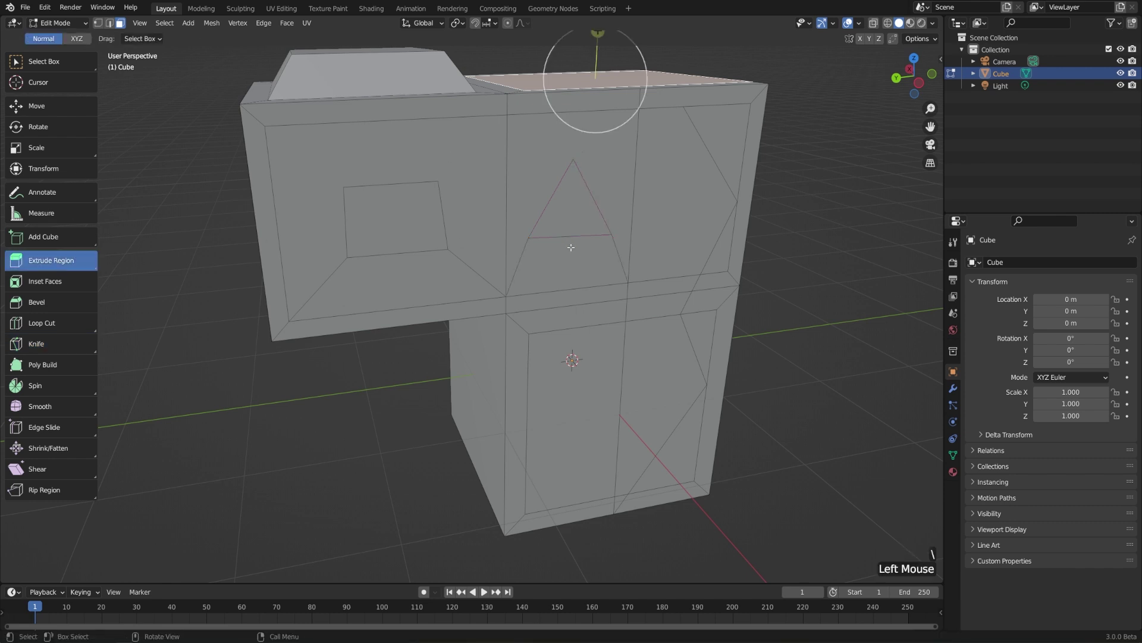
pyautogui.click(570, 224)
pyautogui.moveTo(589, 222); pyautogui.dragTo(622, 235, button='middle')
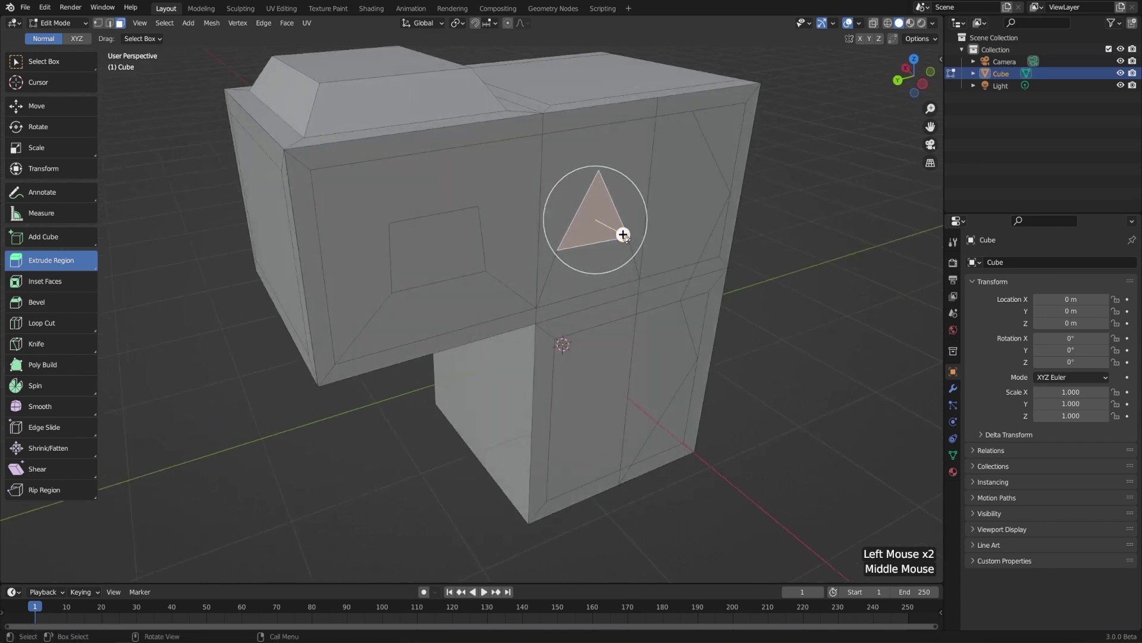
pyautogui.moveTo(624, 234); pyautogui.dragTo(607, 227)
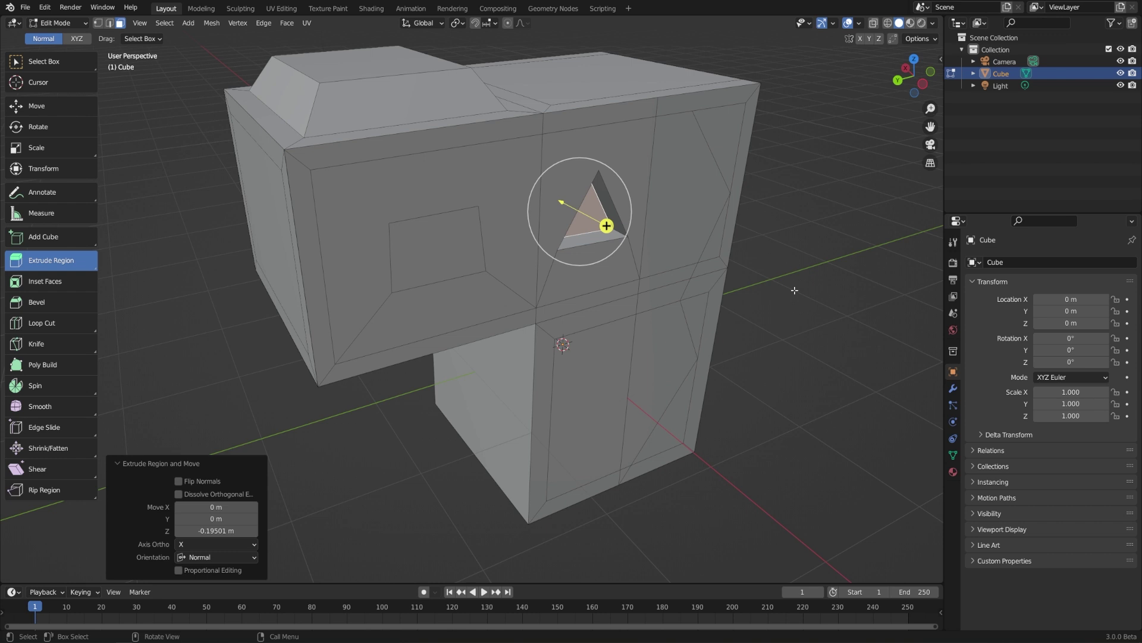
# Return to Select Box and knife-cut a peaked line across the upper block's -Y face, with its apex on the horizontal cut
pyautogui.click(87, 65)
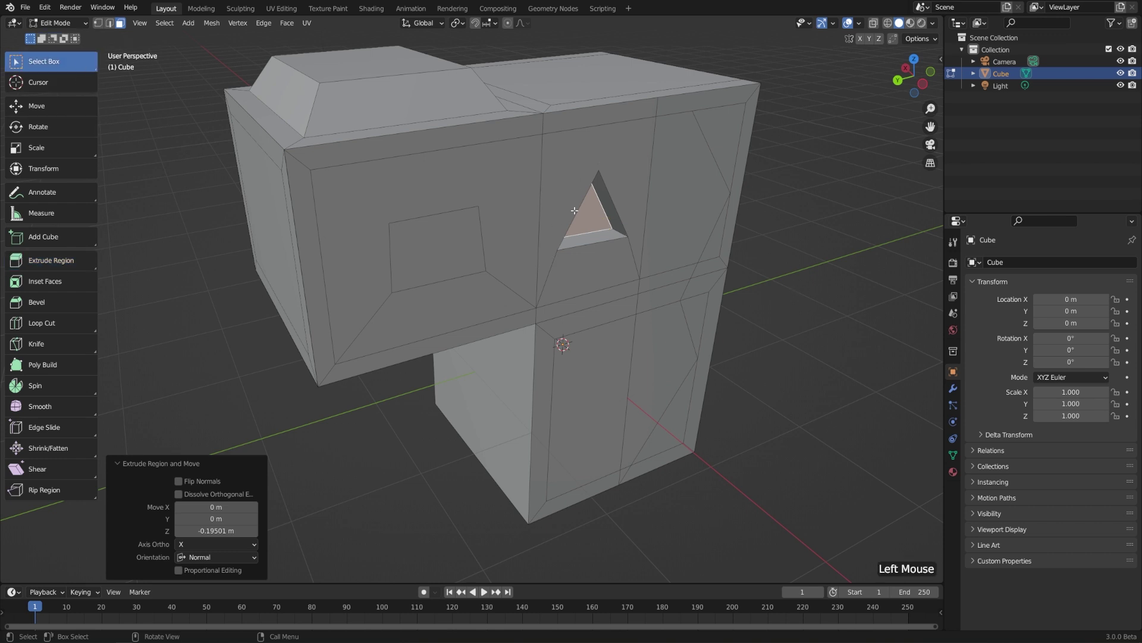
pyautogui.moveTo(563, 234); pyautogui.dragTo(451, 258, button='middle')
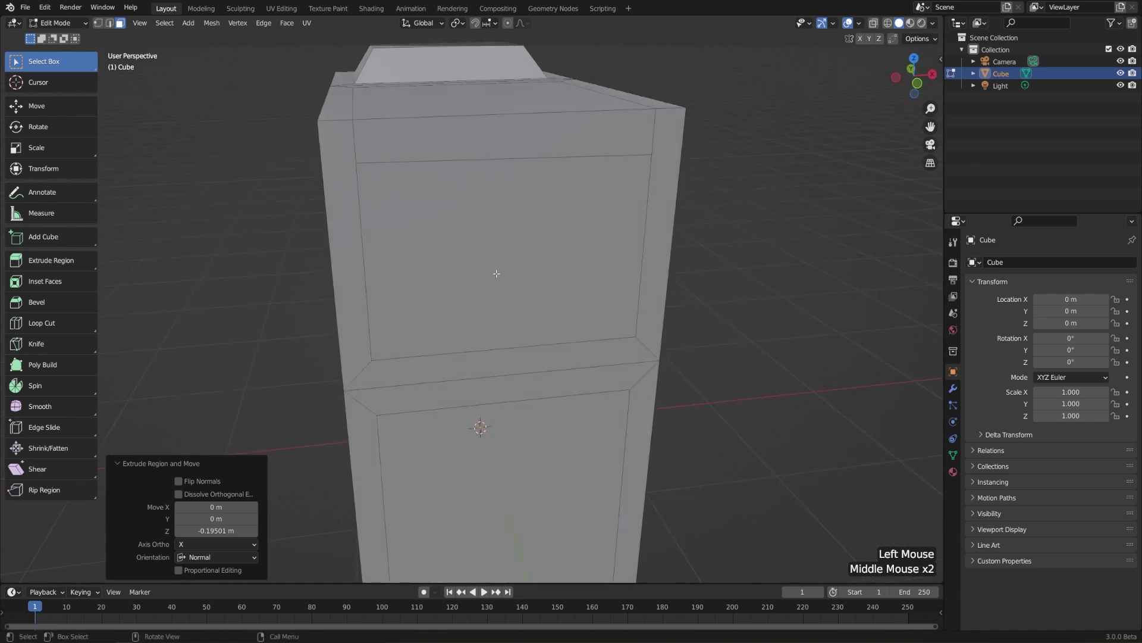
pyautogui.press('k')
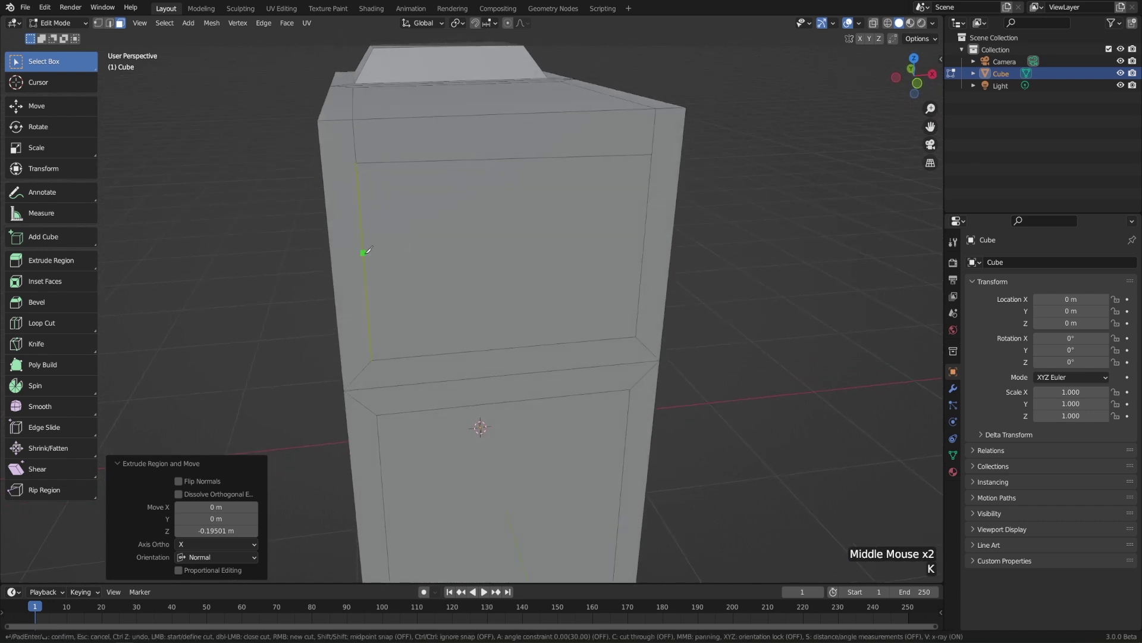
pyautogui.click(364, 254)
pyautogui.click(516, 158)
pyautogui.click(647, 212)
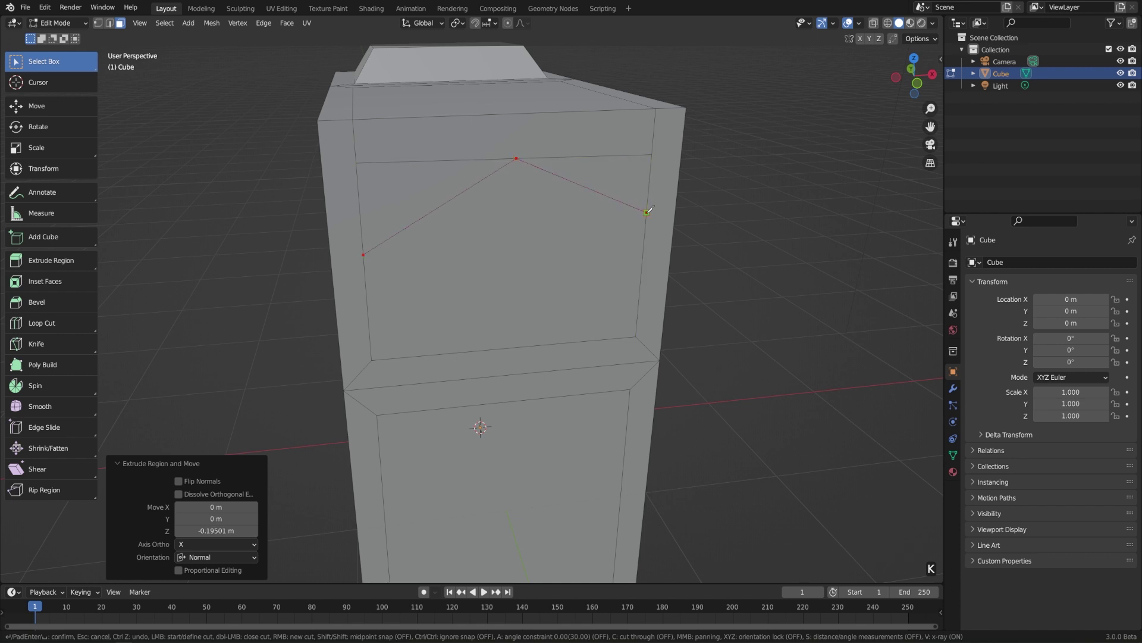
pyautogui.press('Return')
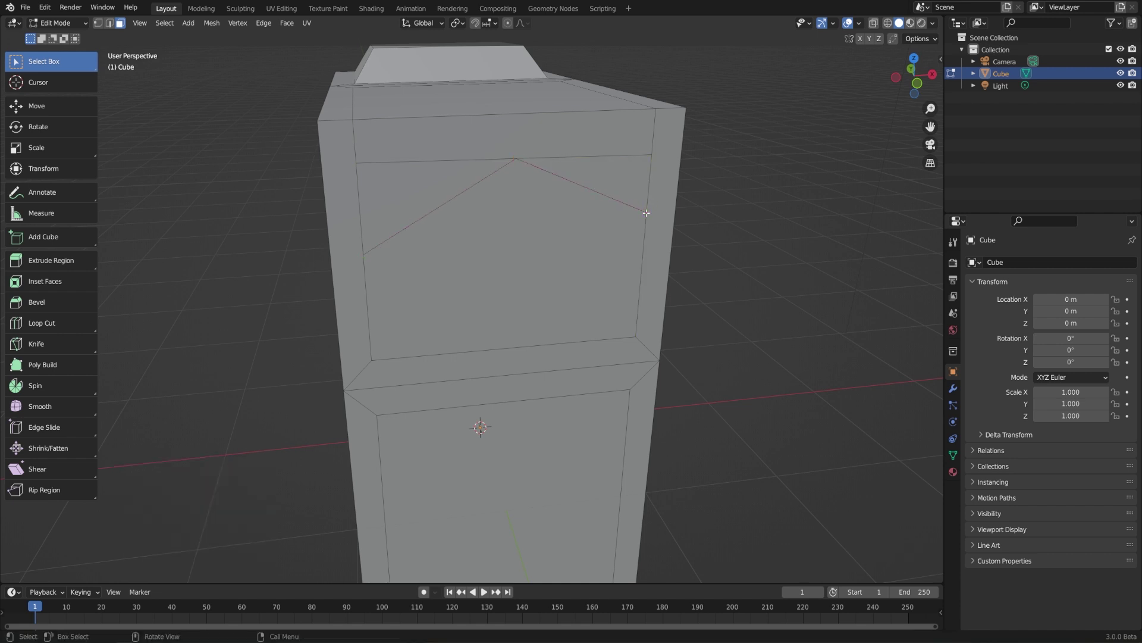